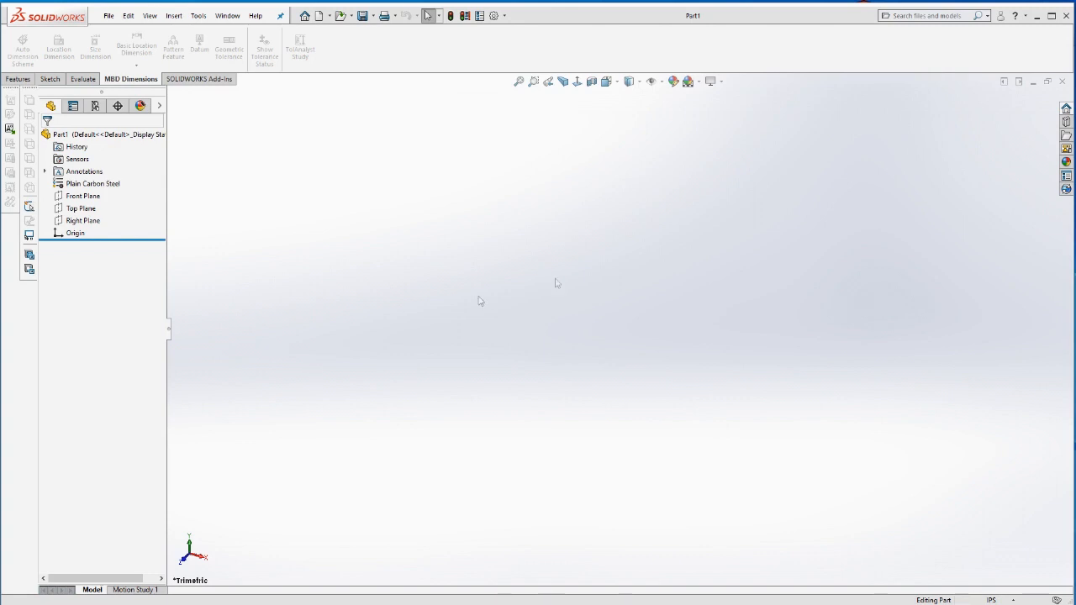
Step: Start a sketch on the Top Plane and draw two concentric circles centred on the origin
right_click(80, 208)
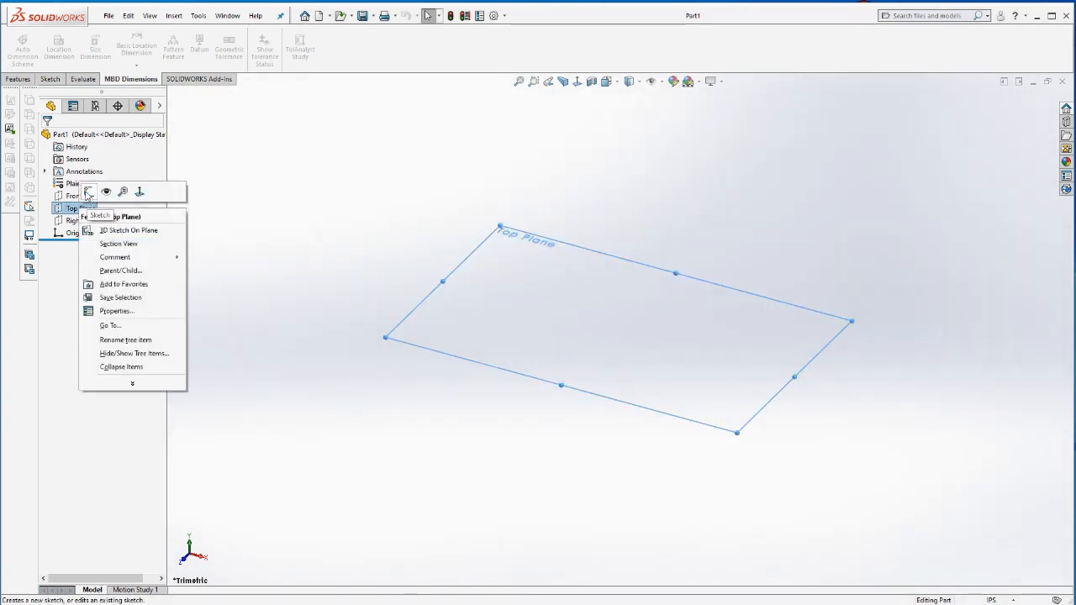
click(88, 191)
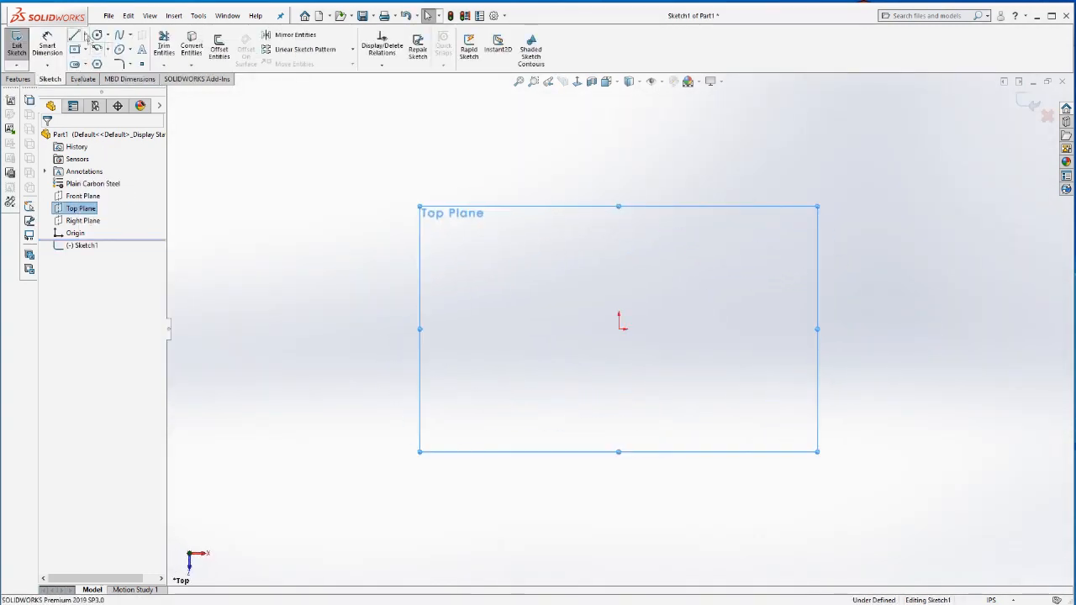
click(97, 35)
click(619, 329)
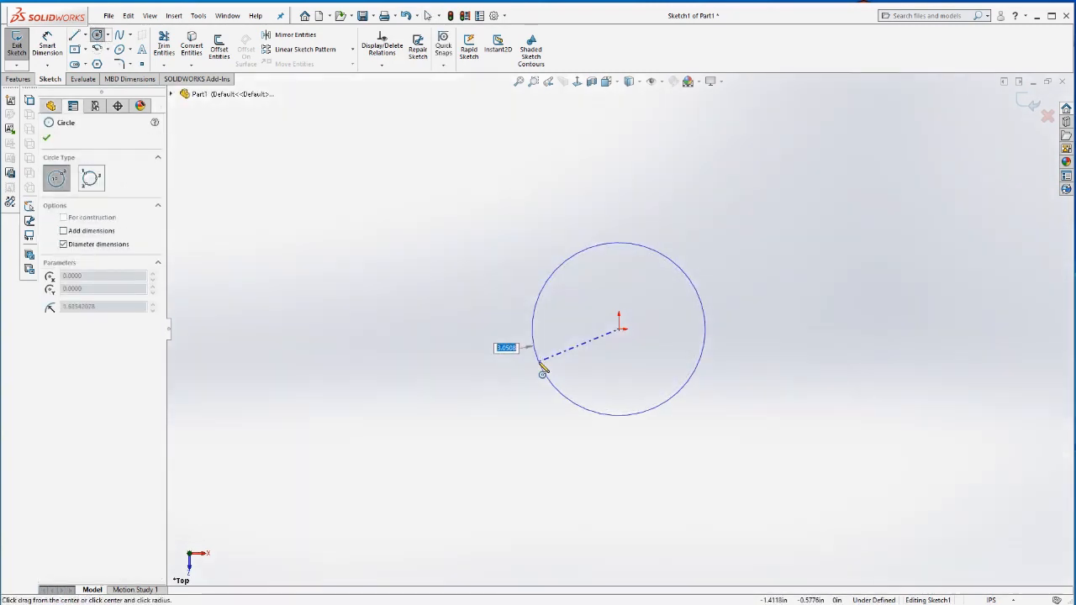
click(545, 363)
click(620, 330)
click(558, 356)
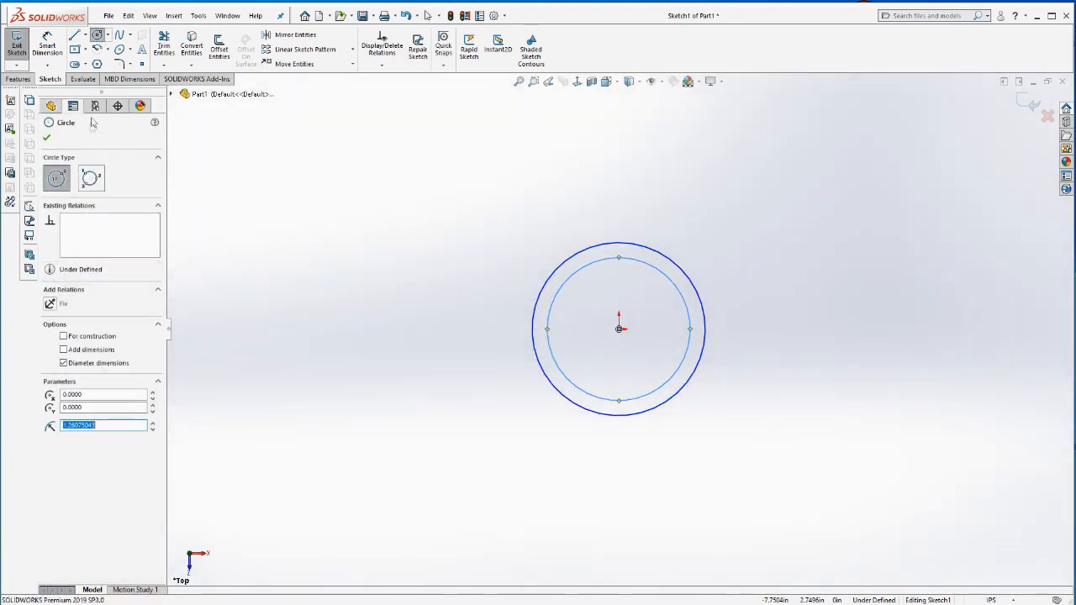
Step: Dimension the outer circle to 1.5 diameter and the wall to .095, then exit the sketch
click(47, 43)
click(694, 277)
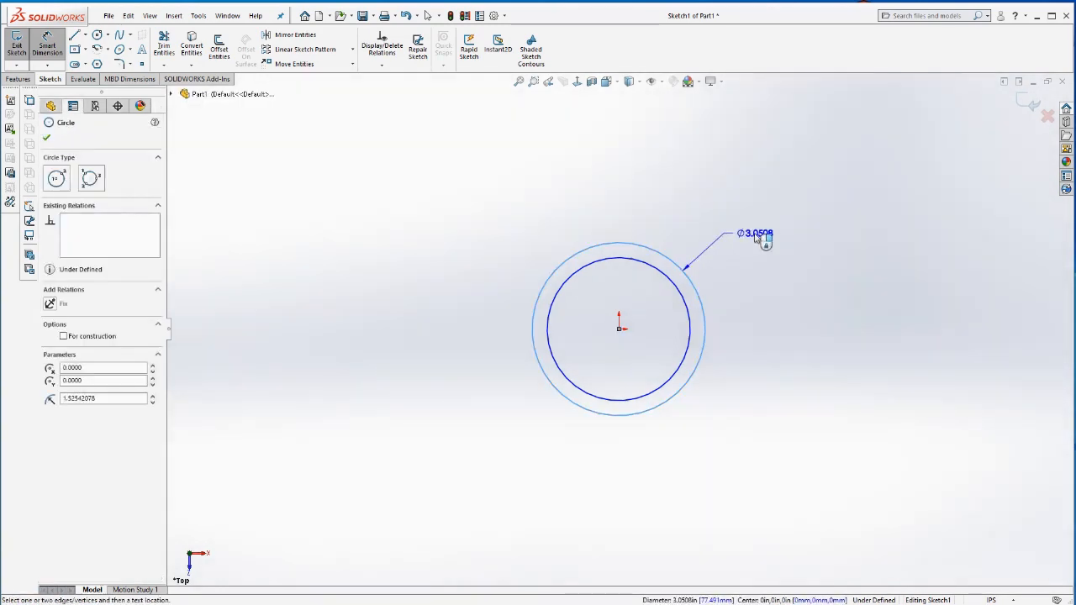
click(761, 237)
text(1.5)
key(Return)
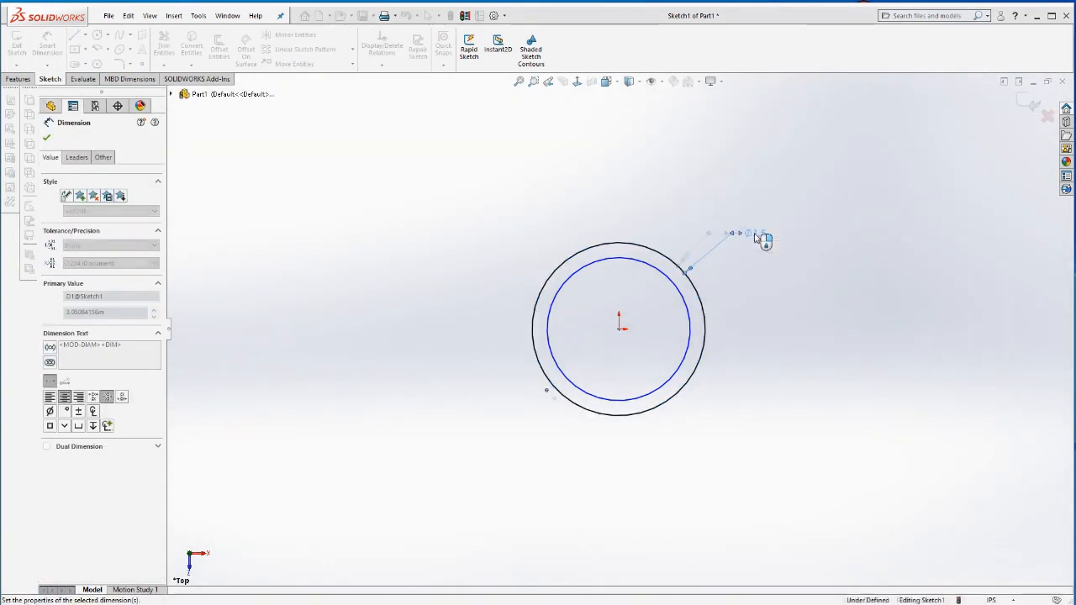
click(691, 315)
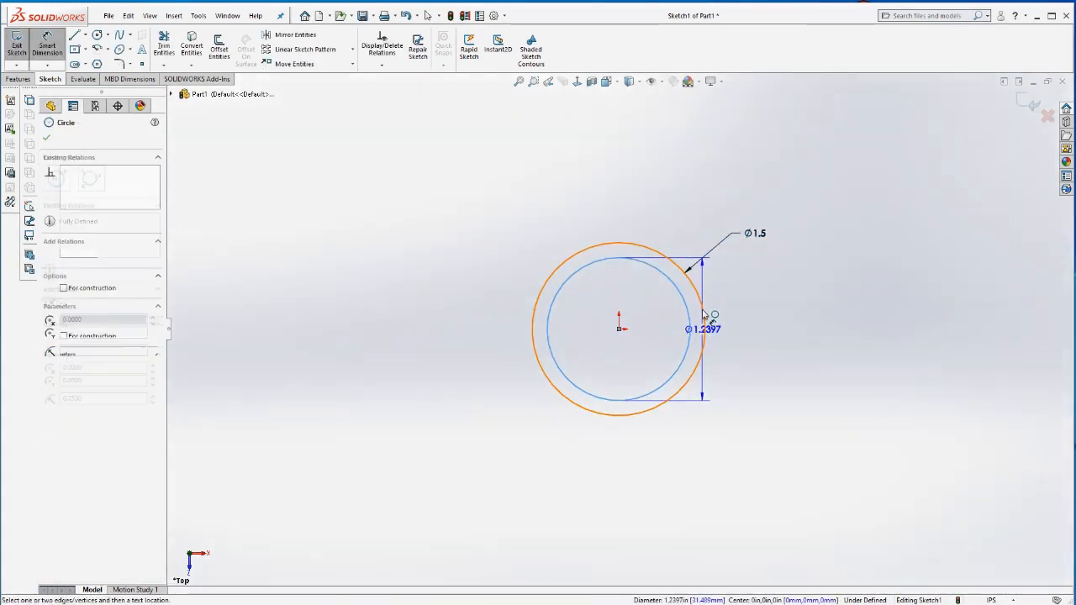
click(744, 300)
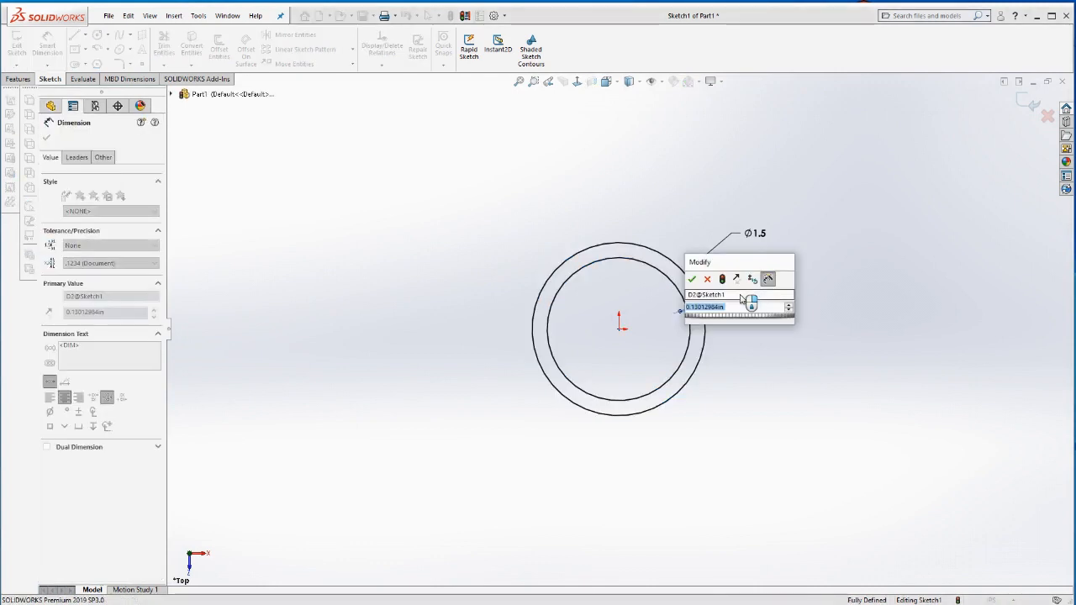
text(095)
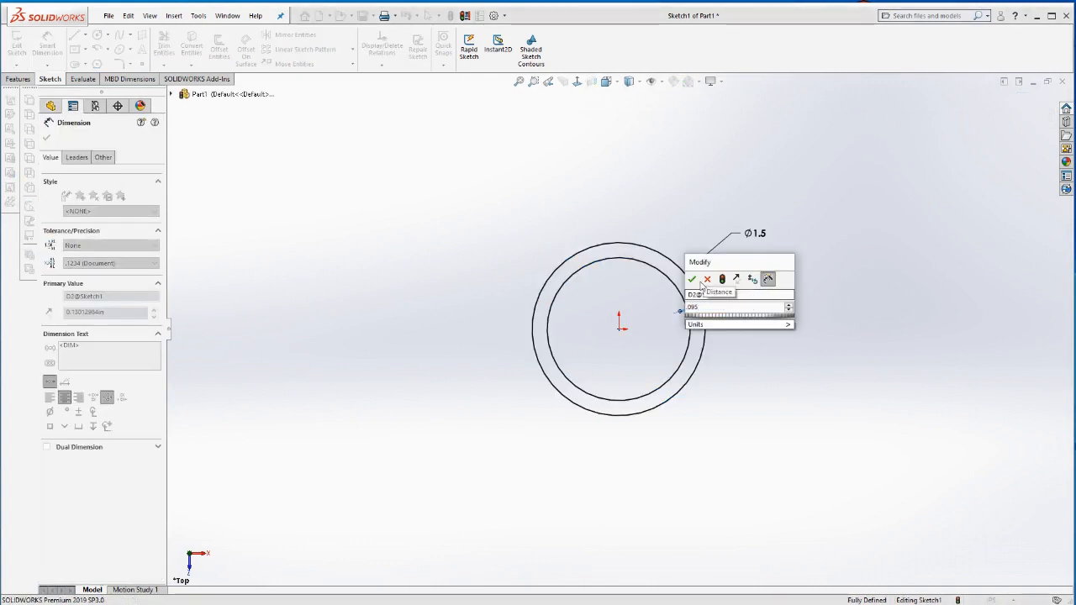
click(692, 279)
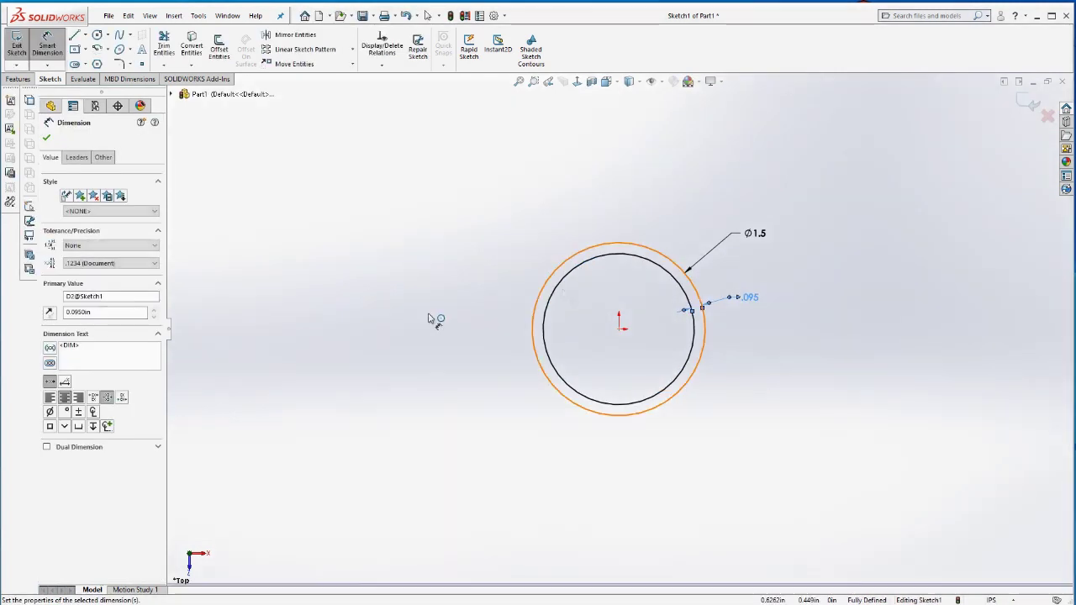
click(1032, 102)
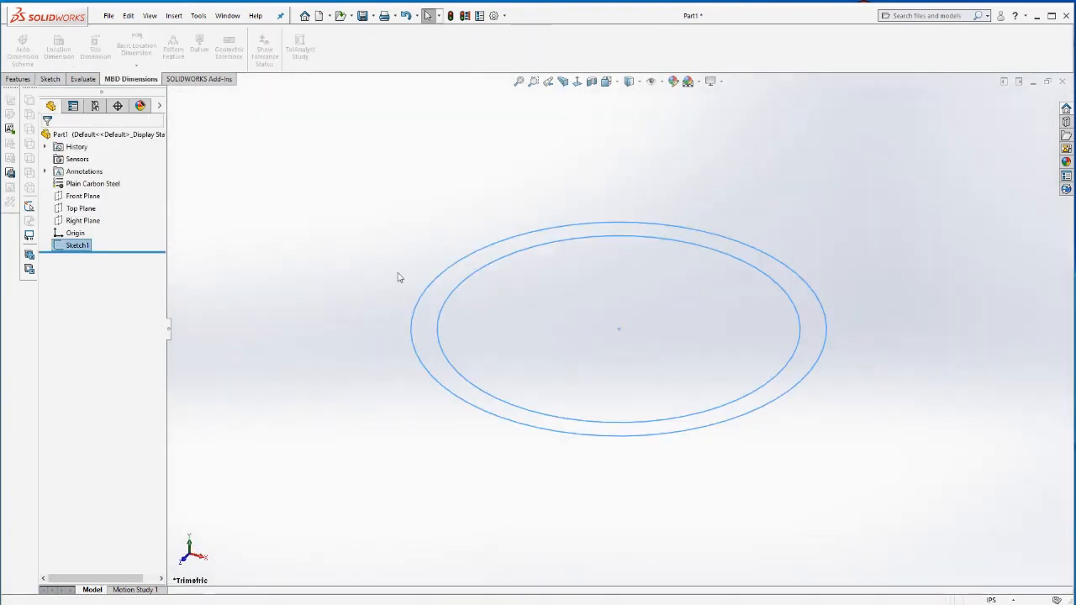
Step: Start a sketch on the Front Plane viewed normal to the plane, ready to draw lines
right_click(84, 196)
click(103, 181)
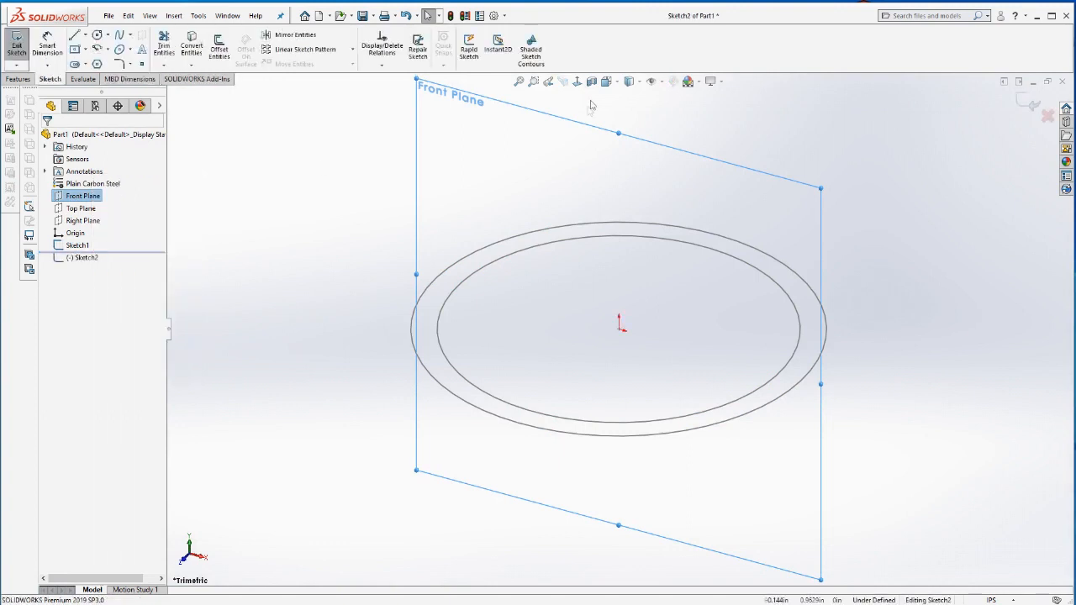
click(578, 81)
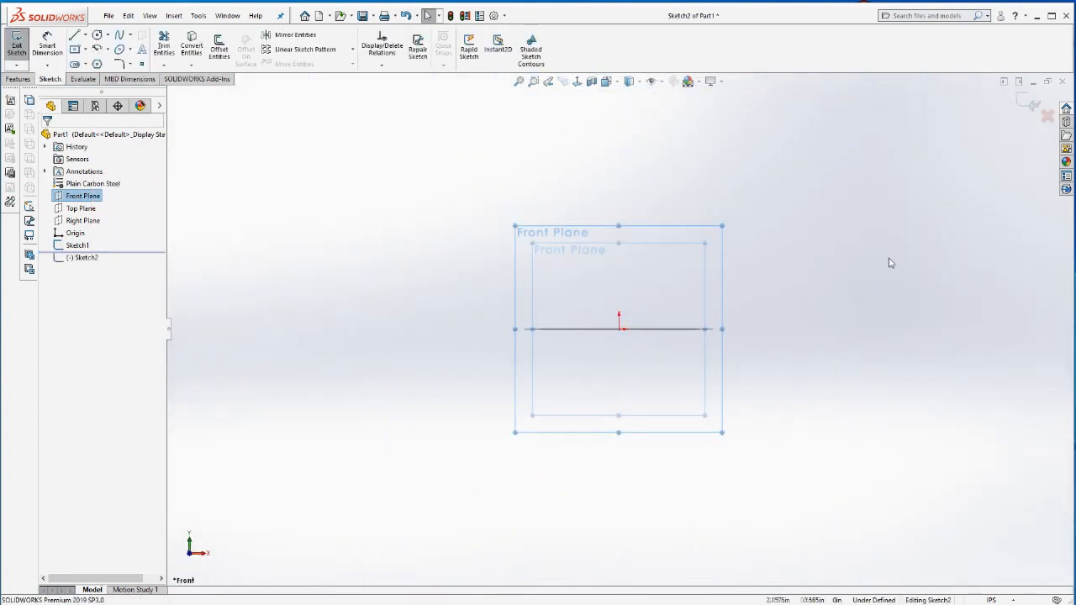
click(75, 35)
Step: Draw the rail path: a vertical rise from the origin, a long slope, then a vertical drop
click(619, 329)
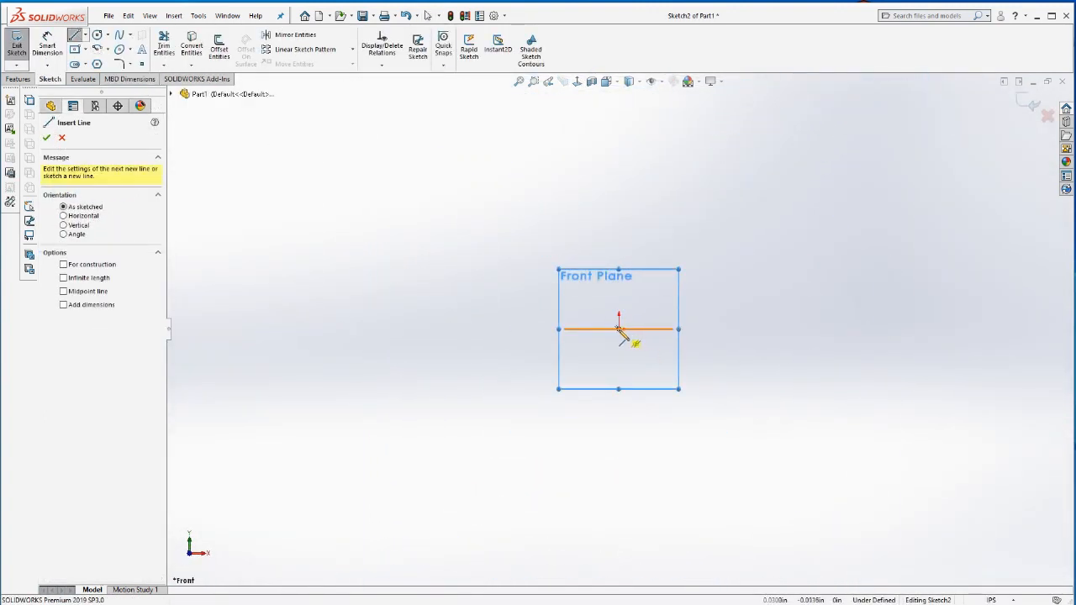
click(673, 328)
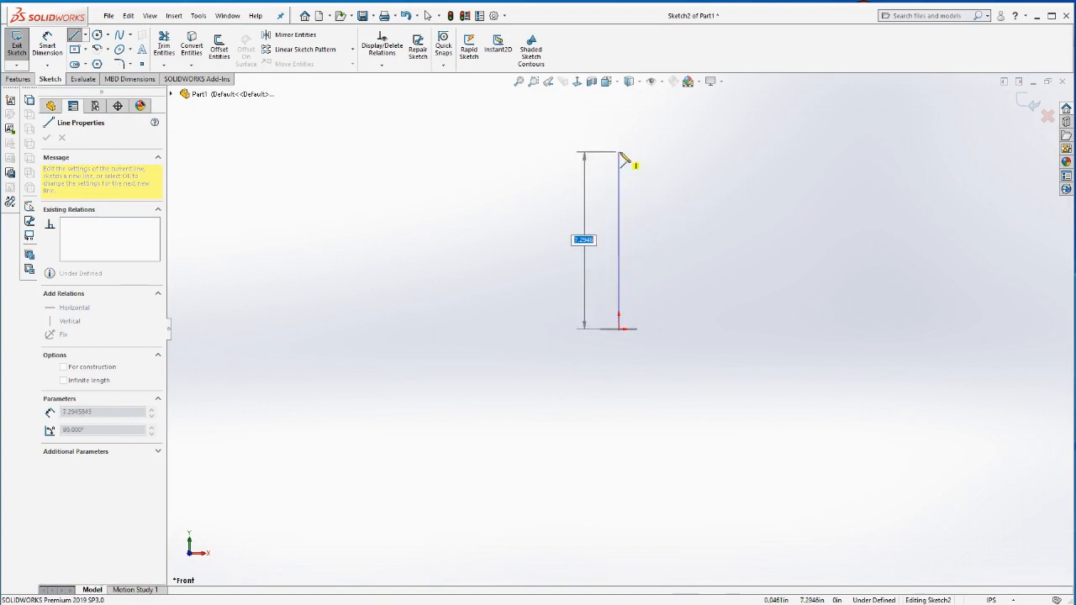
click(624, 159)
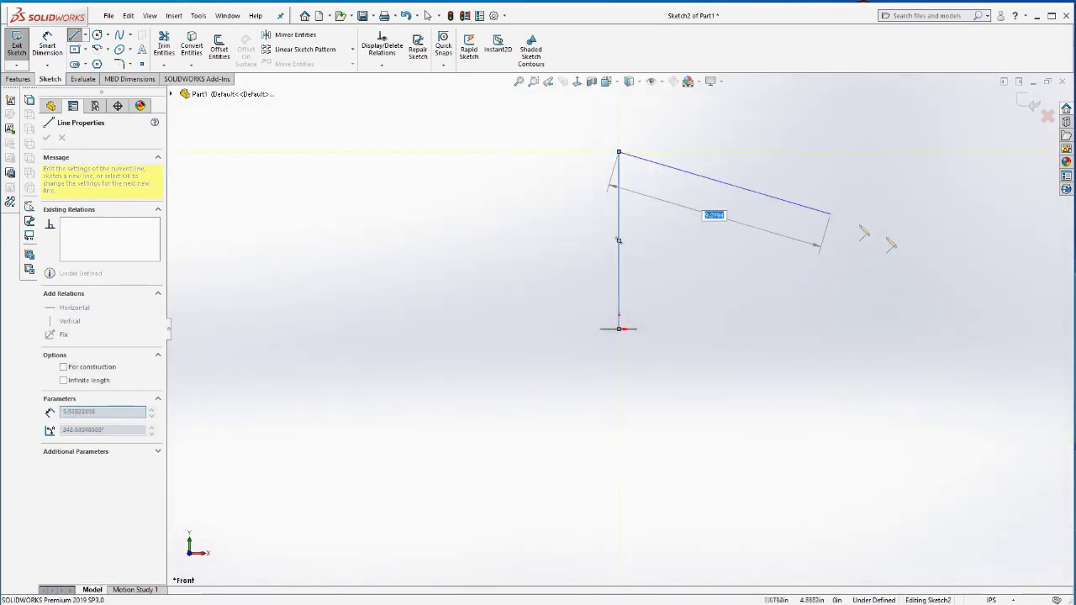
click(990, 277)
click(997, 417)
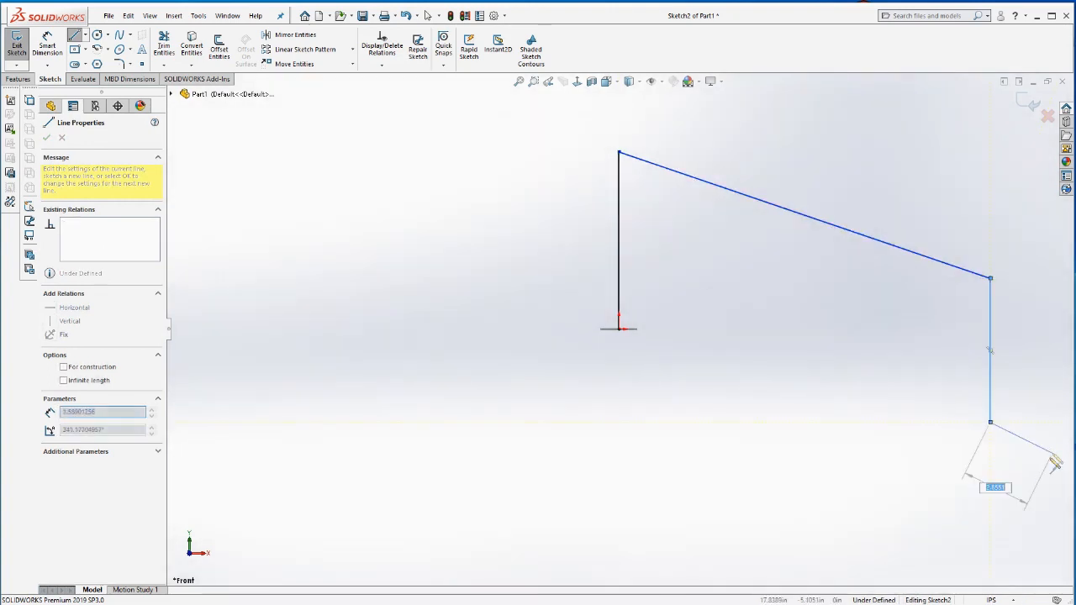
key(Escape)
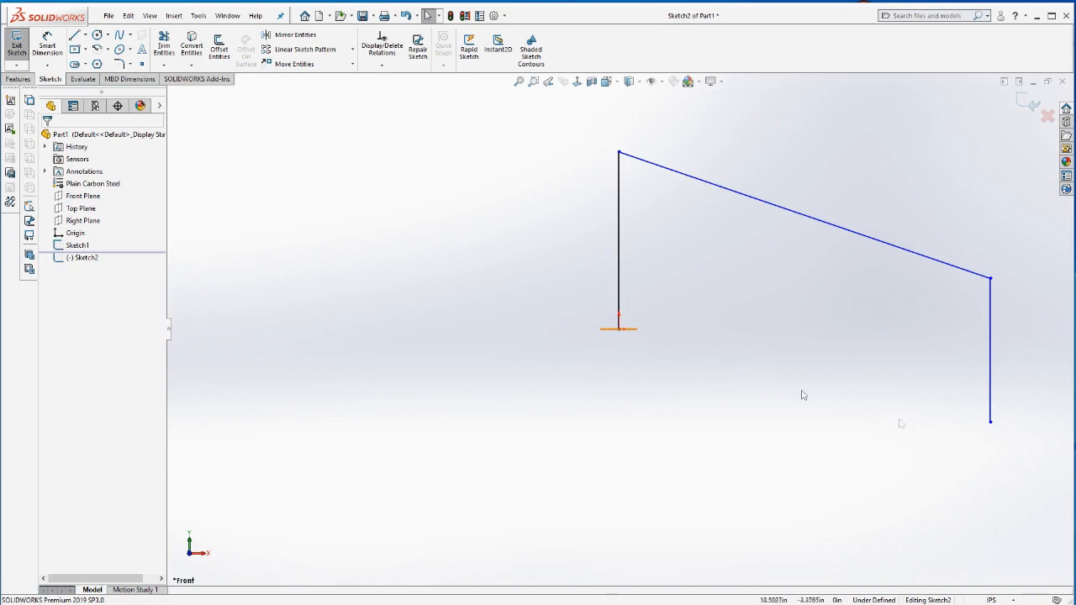
Step: Make the two vertical lines of the rail path equal in length
click(620, 278)
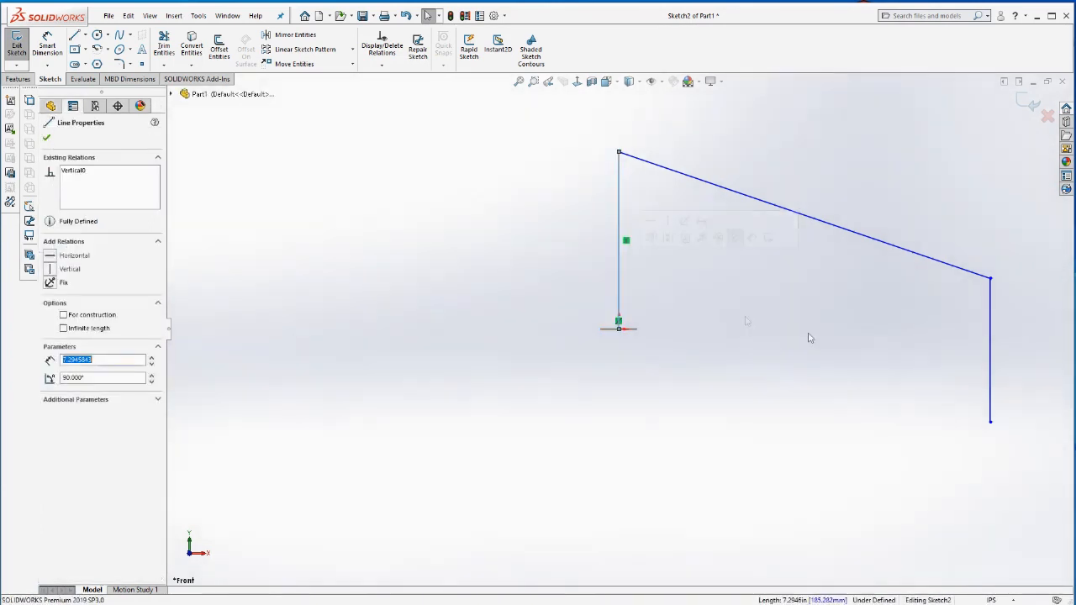
ctrl+click(990, 377)
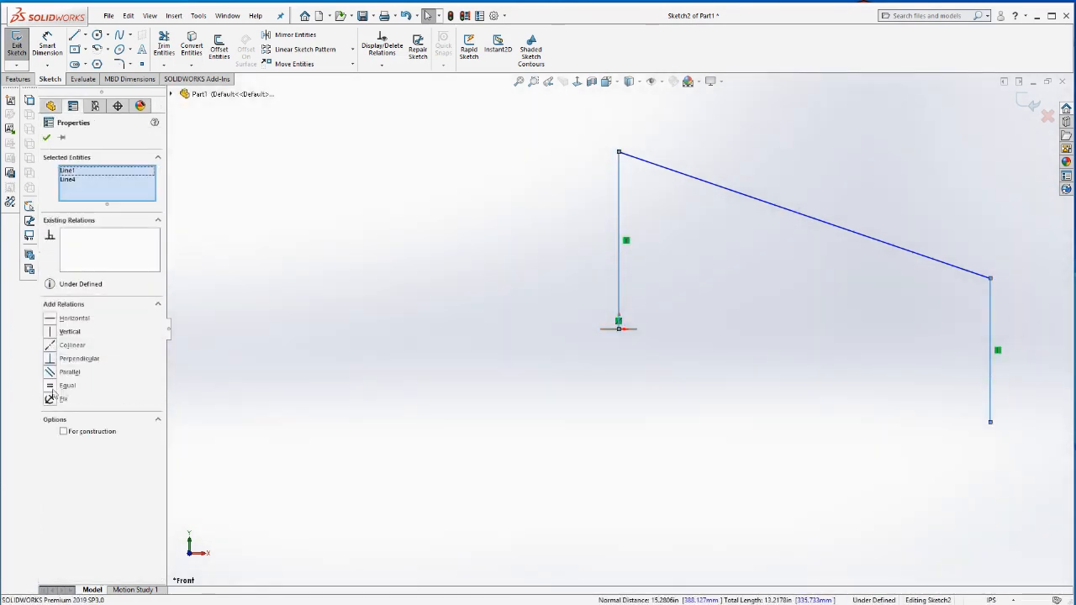
click(67, 385)
Step: Dimension the horizontal span between the two vertical lines to 120
click(328, 350)
key(d)
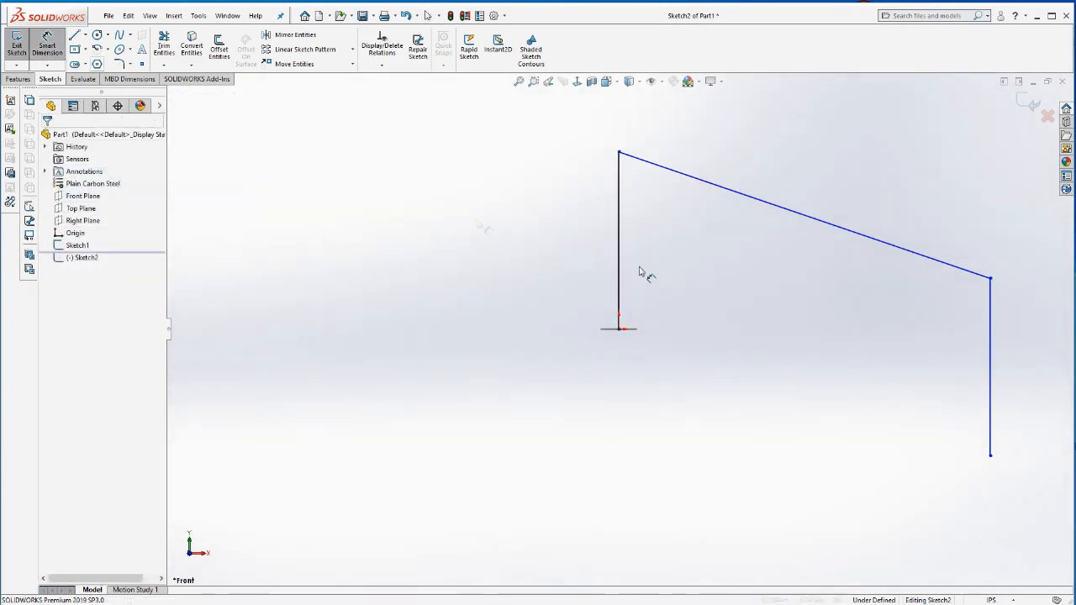
click(620, 252)
click(990, 369)
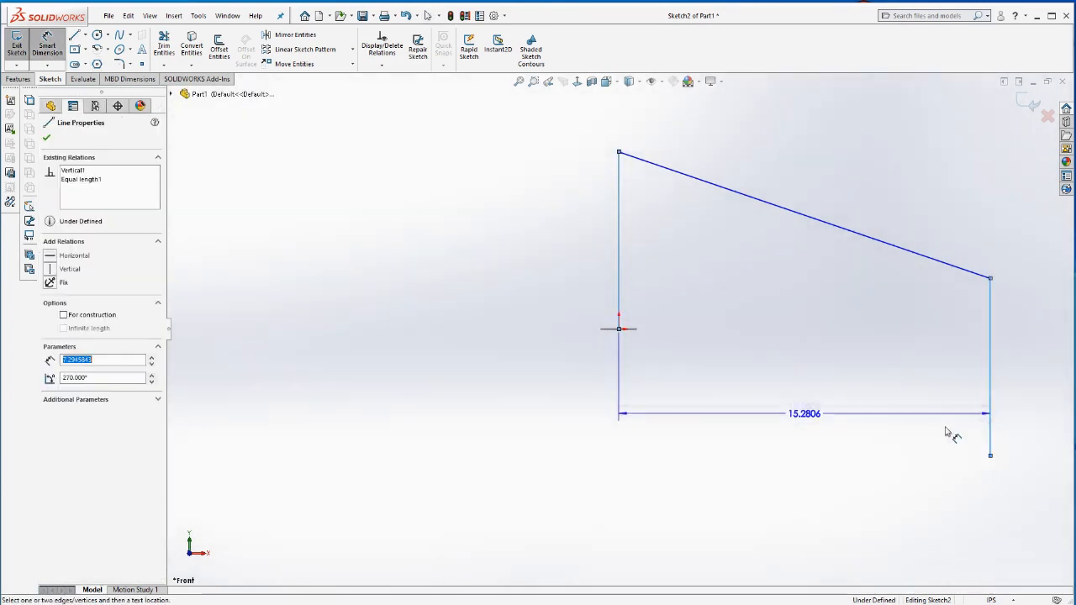
click(872, 486)
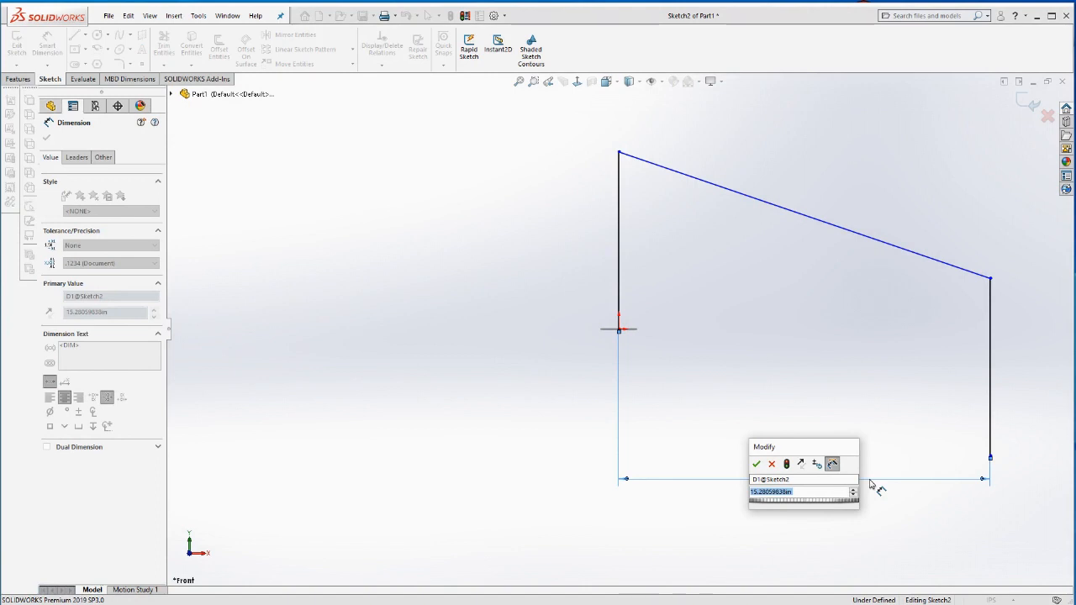
text(120)
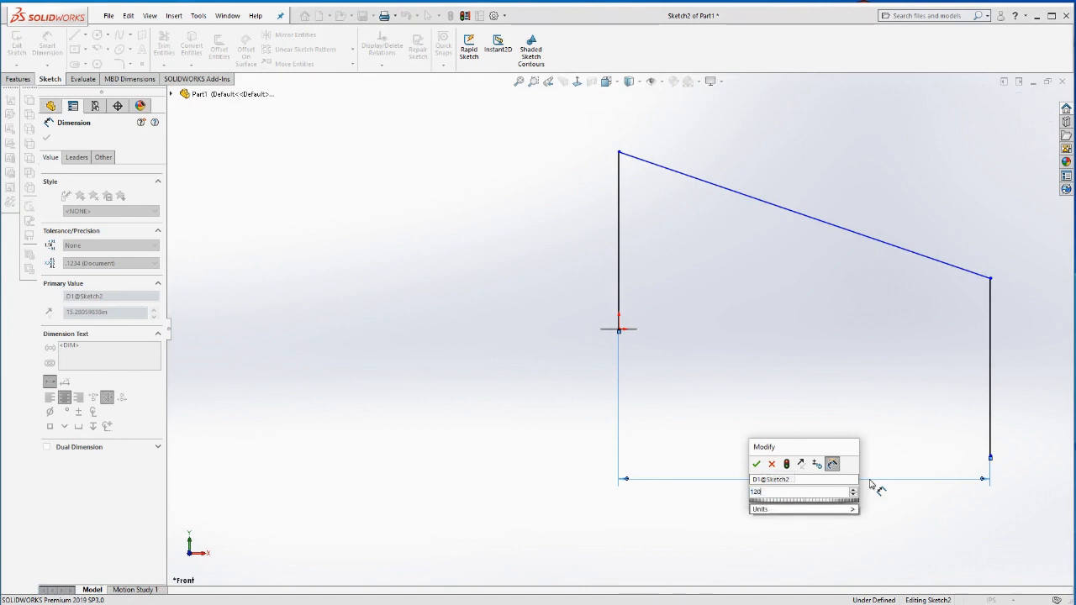
key(Return)
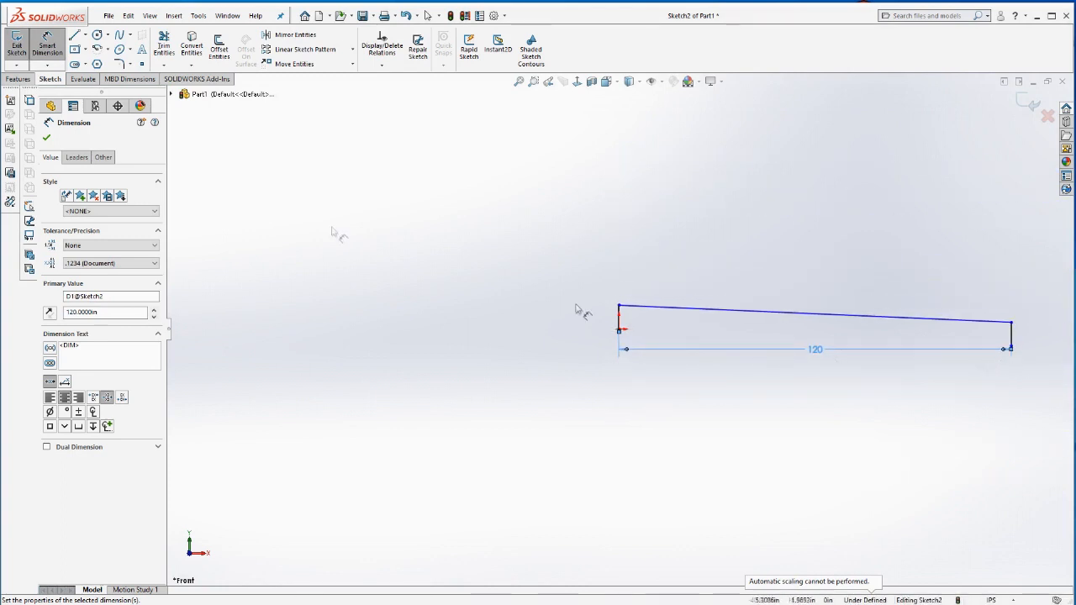
Step: Add a vertical dimension of 72 between the path's left and right end points
click(47, 64)
click(75, 105)
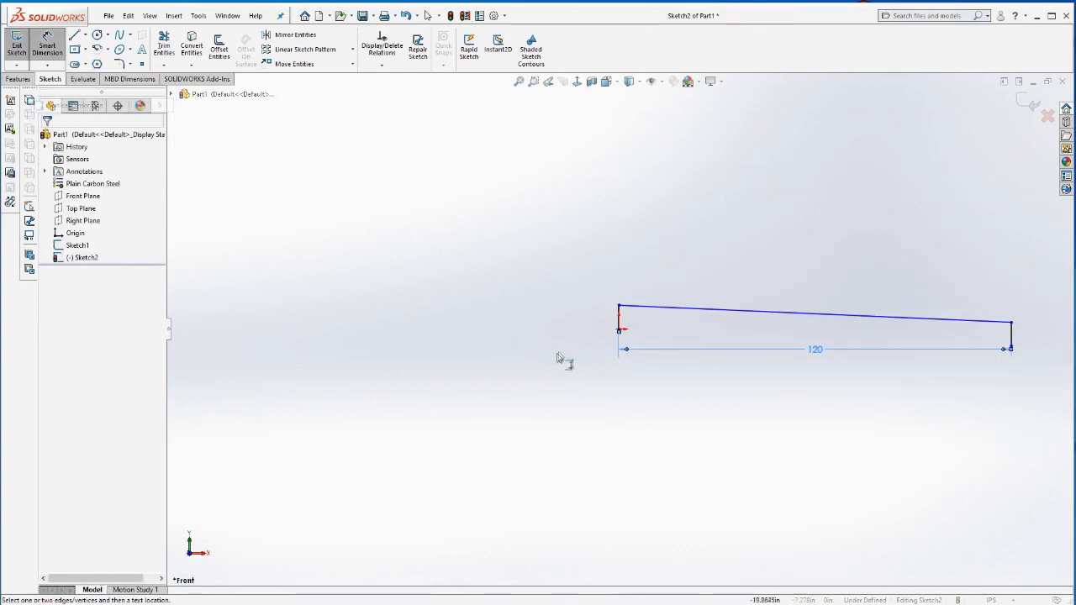
click(620, 329)
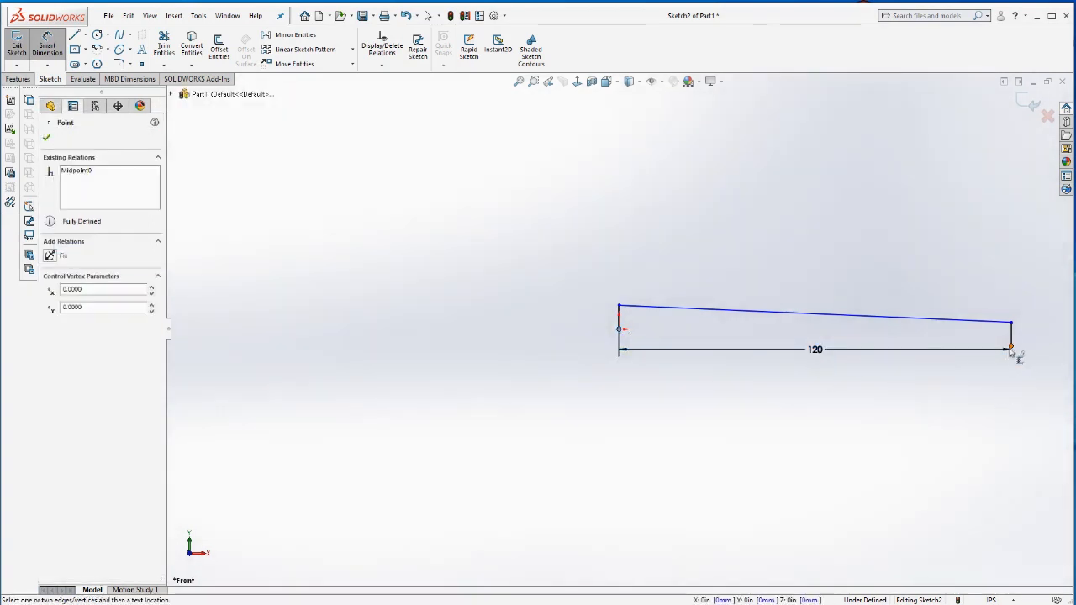
click(1011, 349)
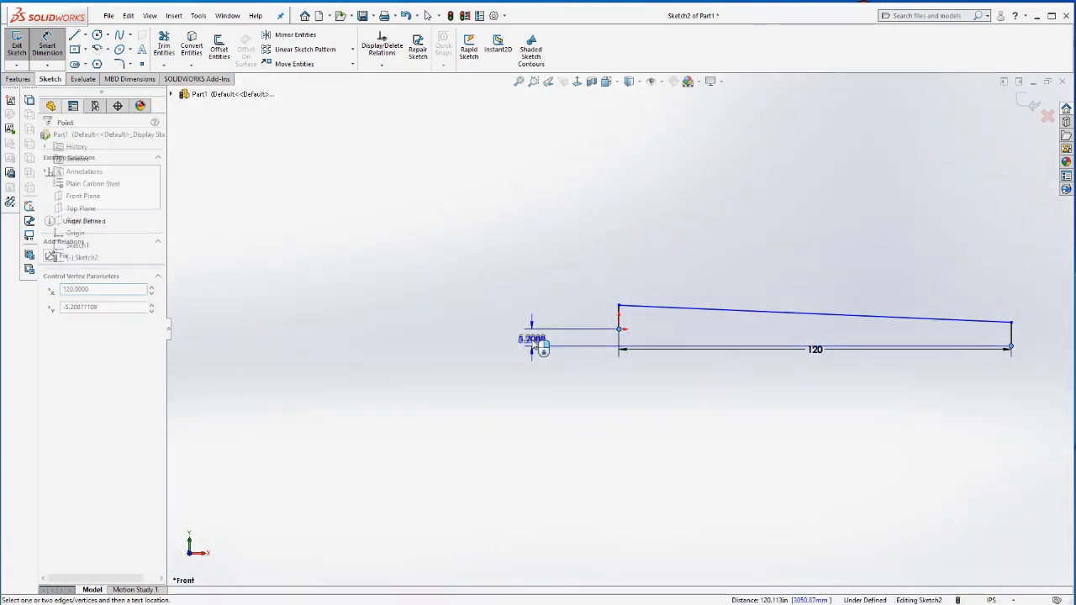
click(534, 343)
text(72)
key(Return)
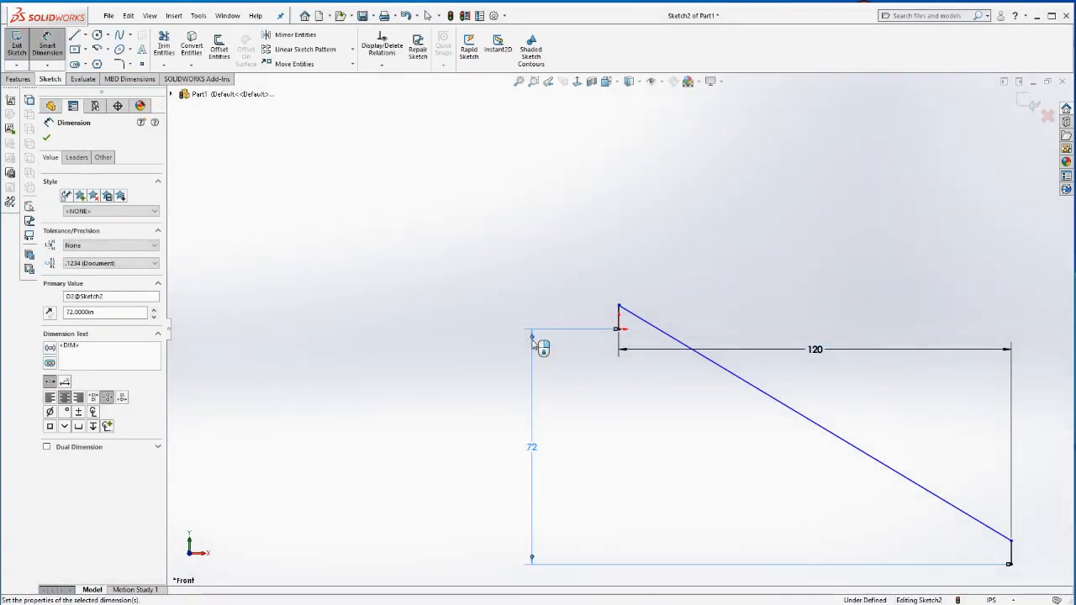
Step: Set the short vertical rise line to 36 so the sketch is fully defined
click(626, 350)
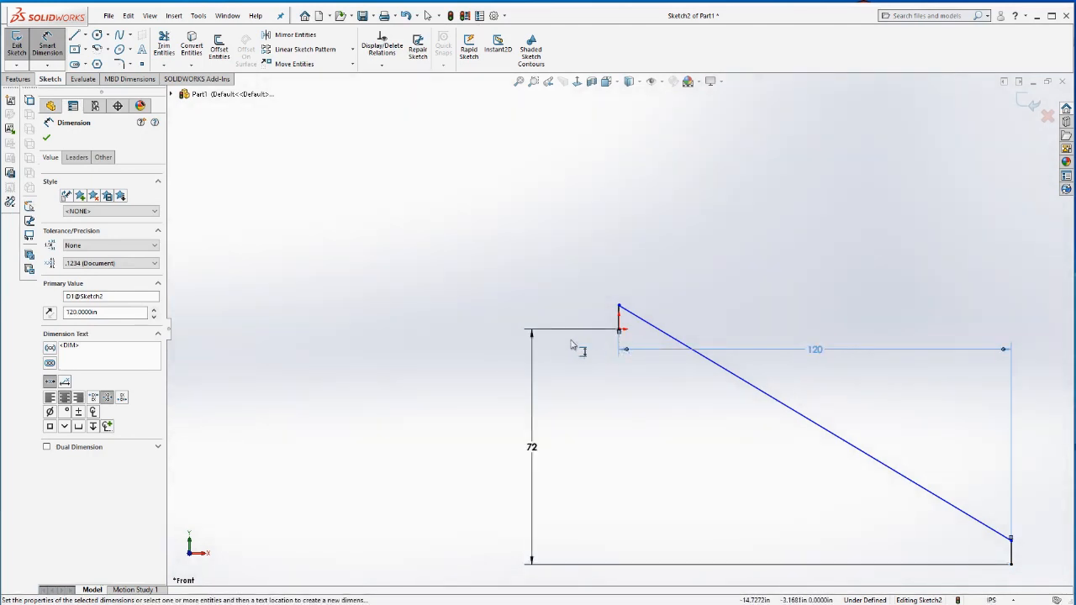
click(621, 319)
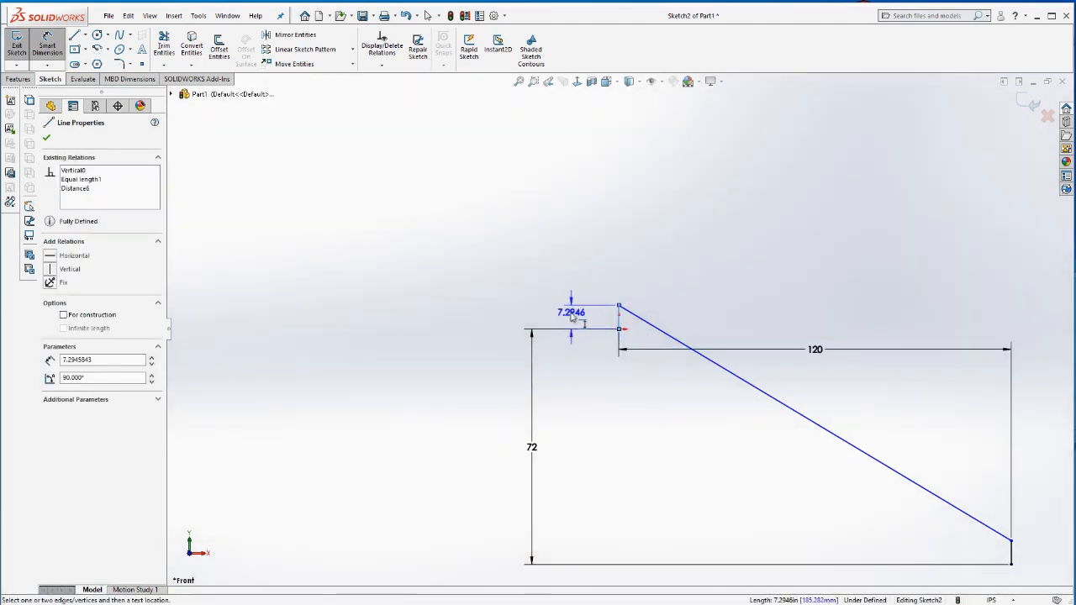
click(572, 318)
text(36)
key(Return)
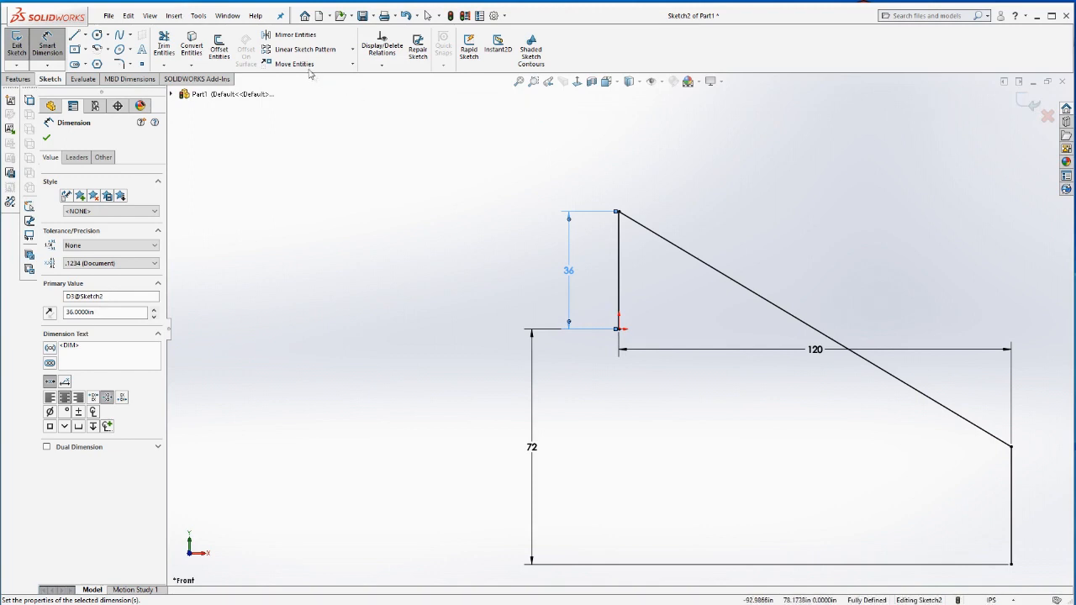
click(121, 65)
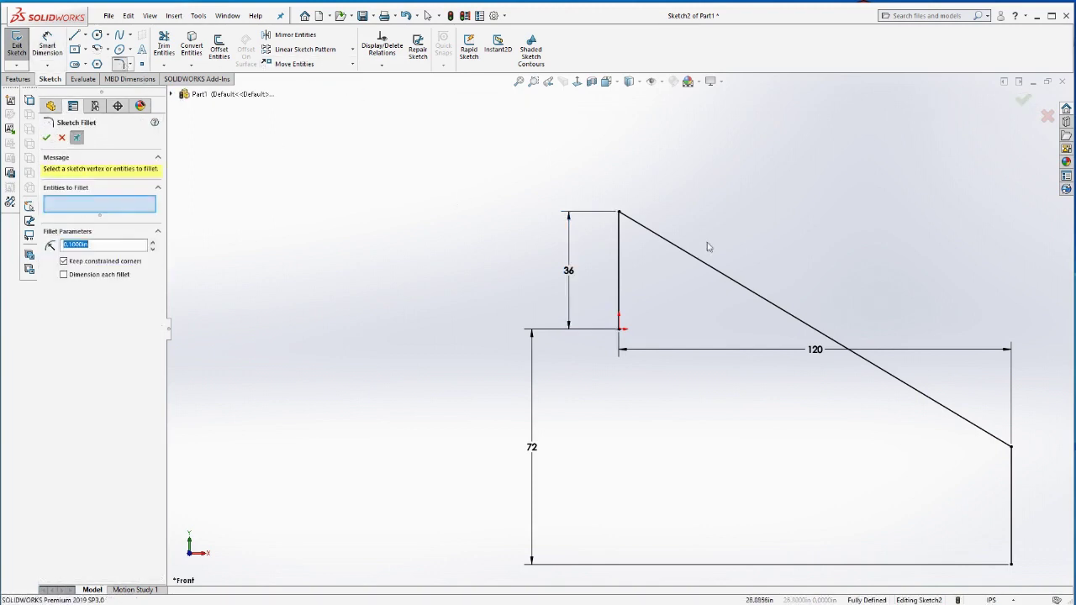
Step: Fillet the upper corner between the rise and slope at 6 in, accepting the relation warning
click(619, 278)
click(675, 251)
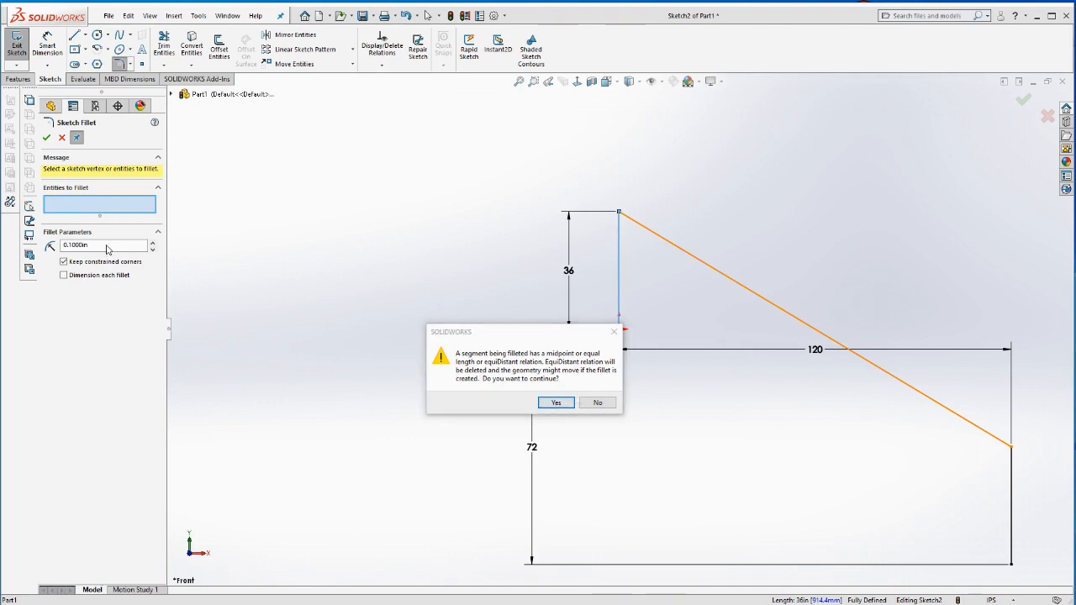
key(Return)
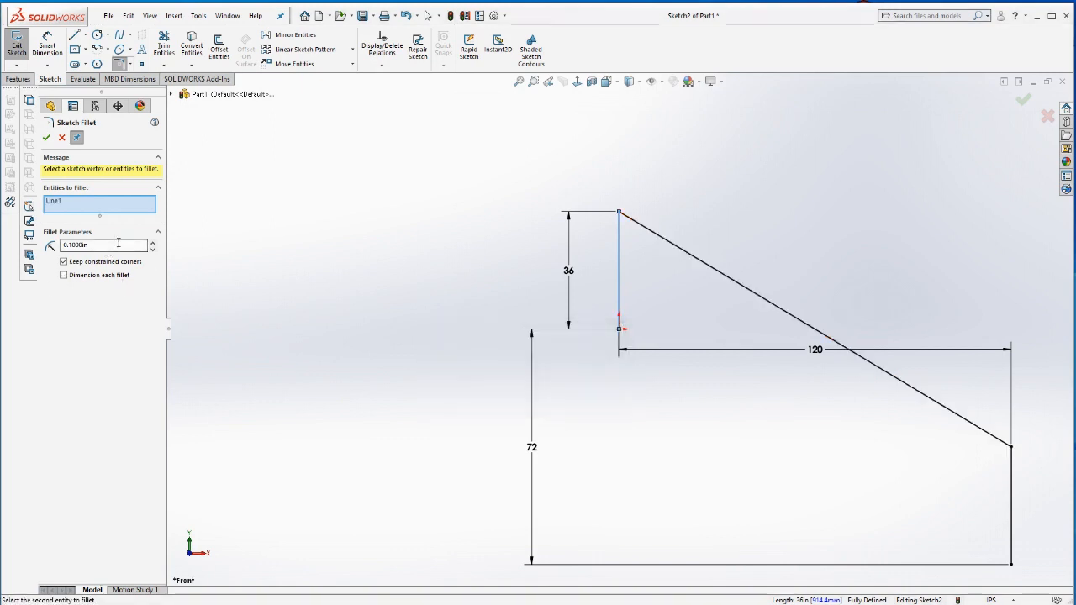
click(118, 244)
text(6)
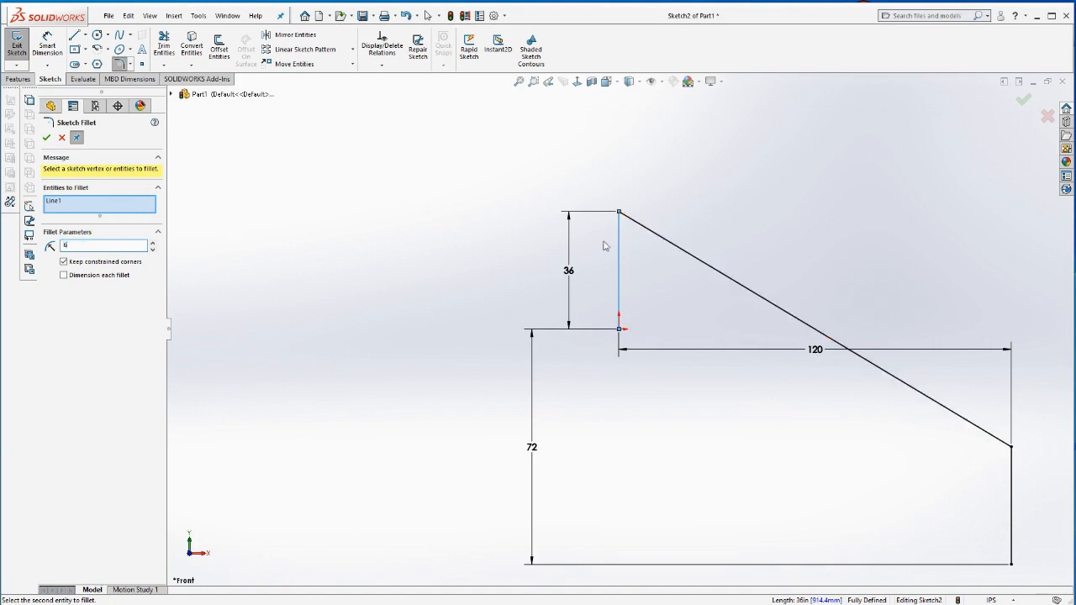
click(659, 238)
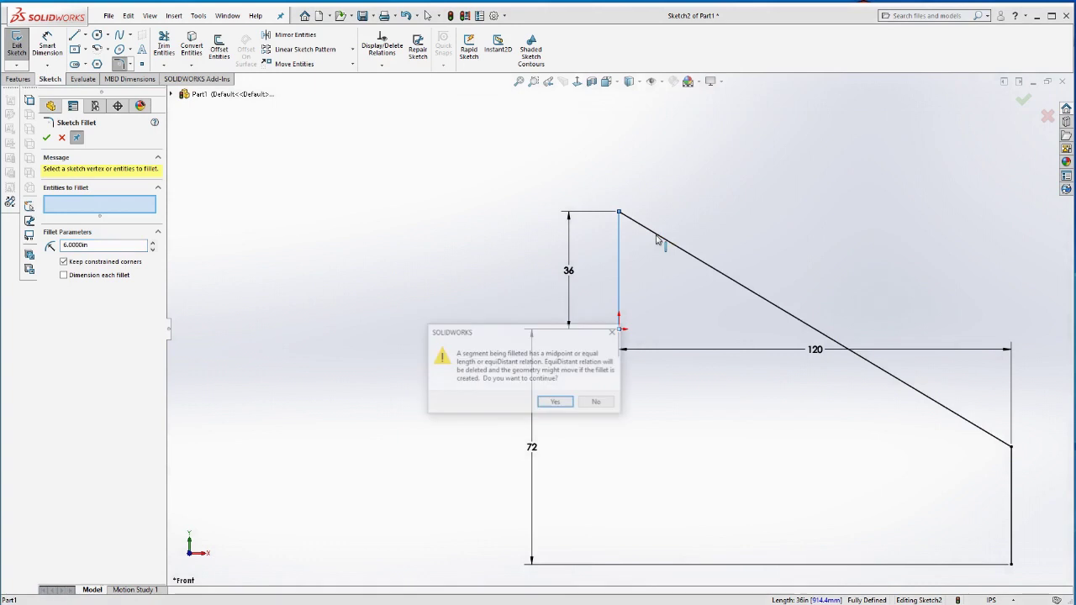
click(556, 404)
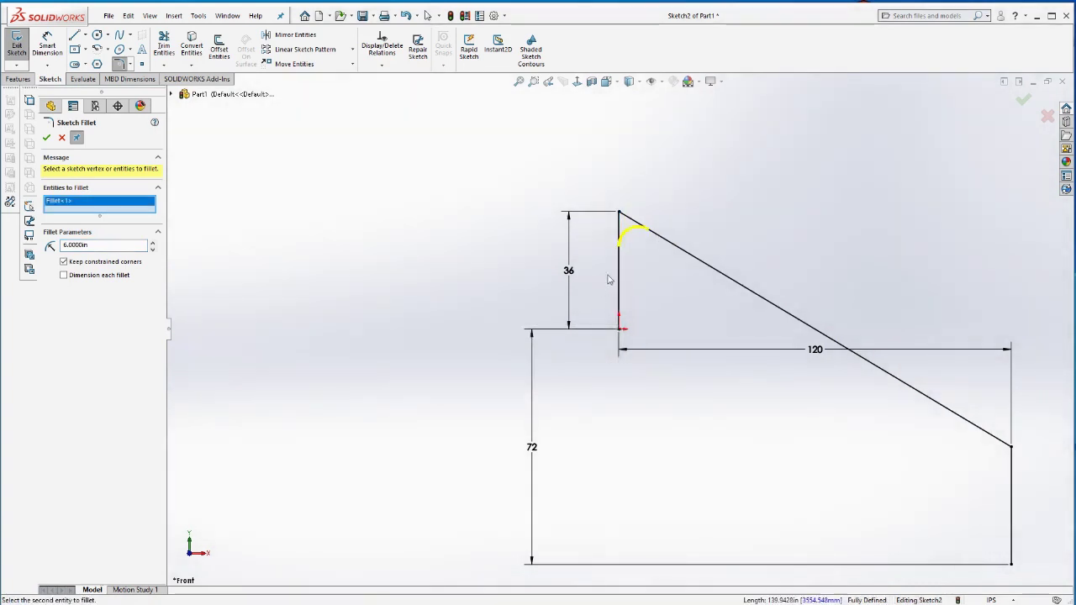
Step: Fillet the lower corner at 6 in, apply both fillets and exit the rail path sketch
click(963, 423)
click(1011, 494)
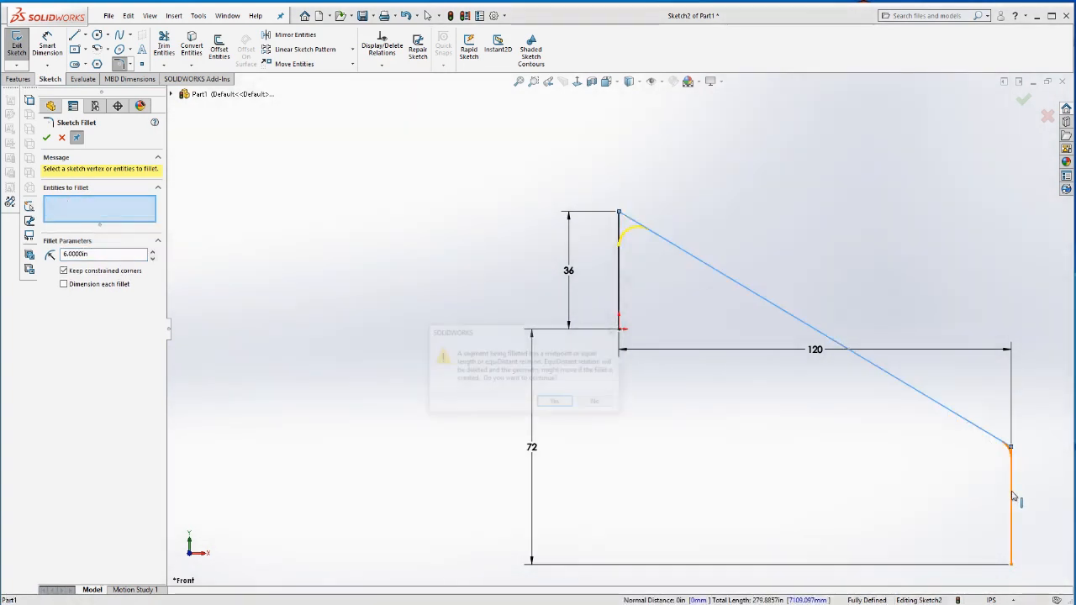
click(553, 404)
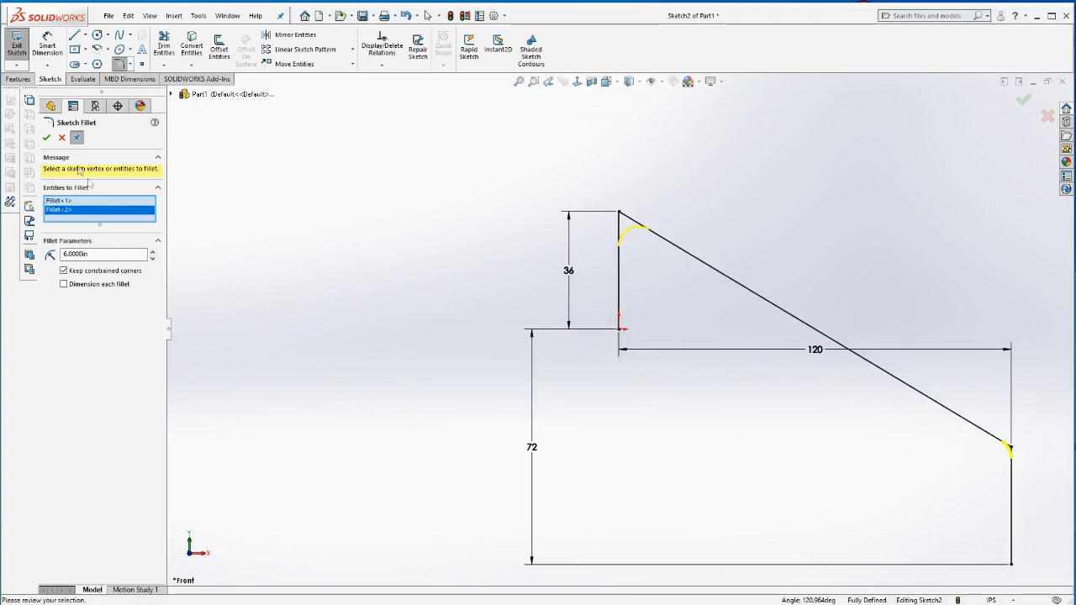
click(47, 138)
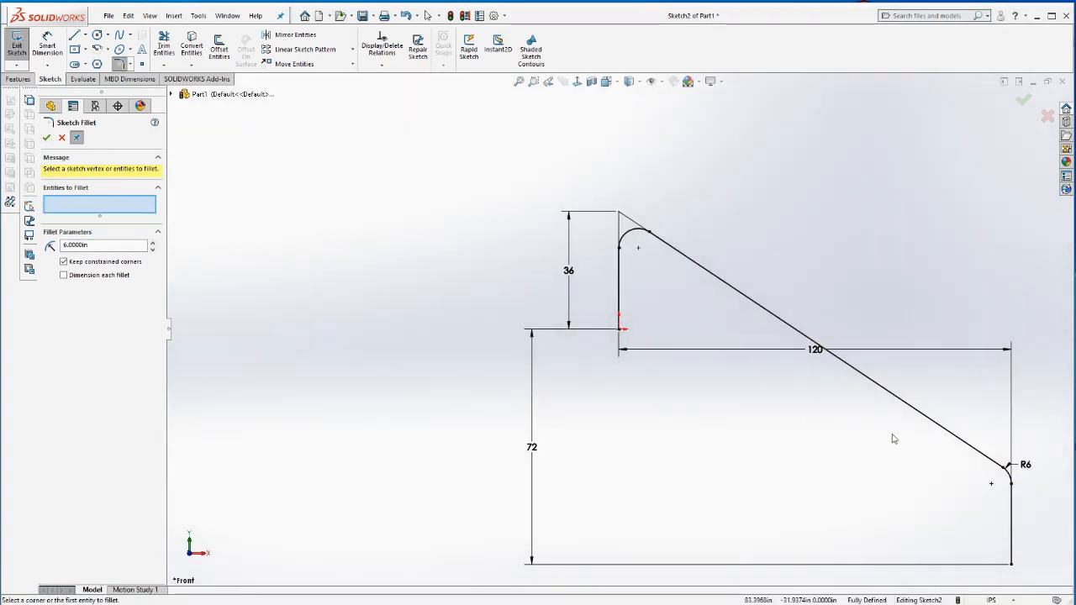
scroll(888, 437, down, 2)
scroll(888, 437, down, 1)
click(46, 137)
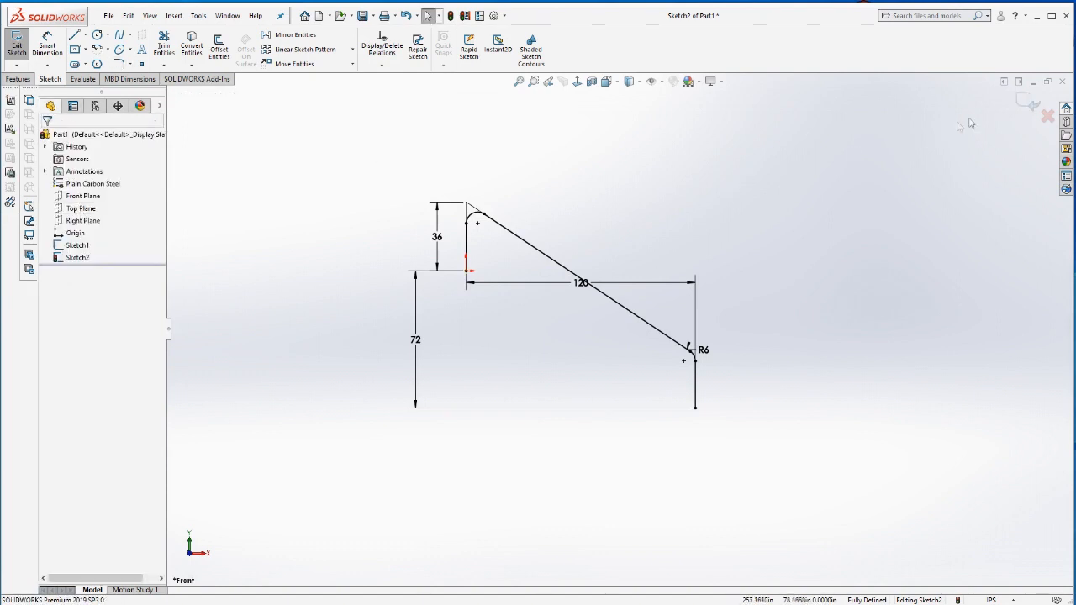
click(1033, 104)
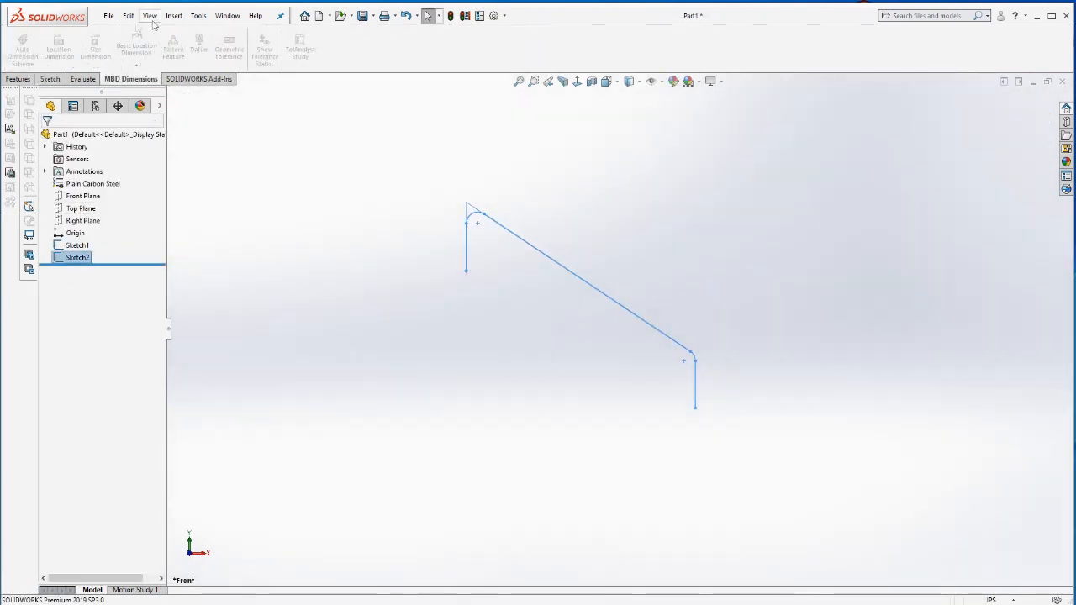
Step: Create Swept Boss/Base Sweep1 using Sketch1 as profile along the Sketch2 rail path
click(15, 80)
click(105, 36)
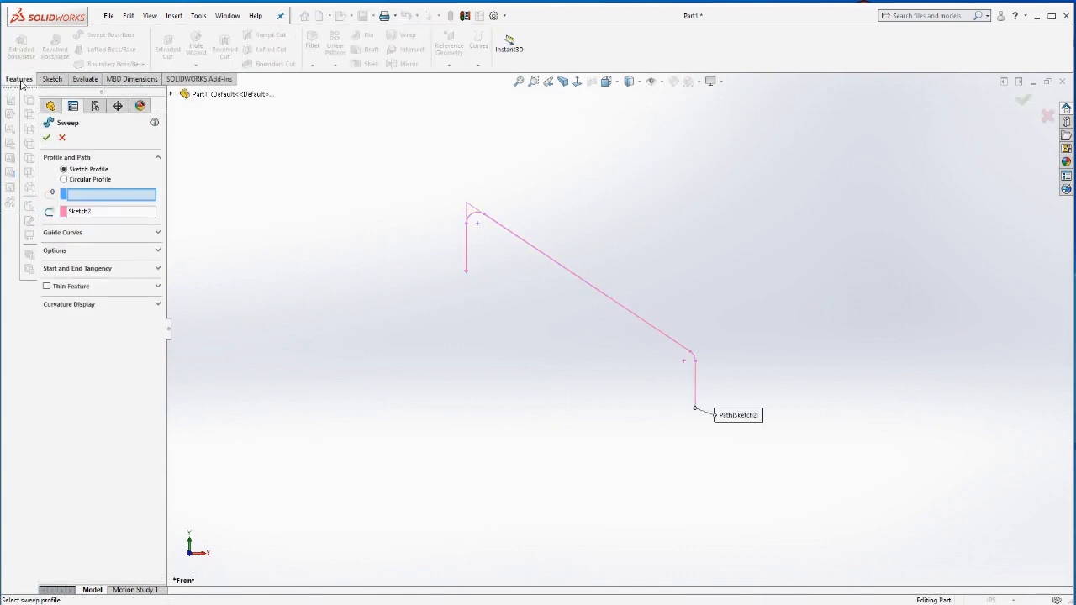
click(1047, 116)
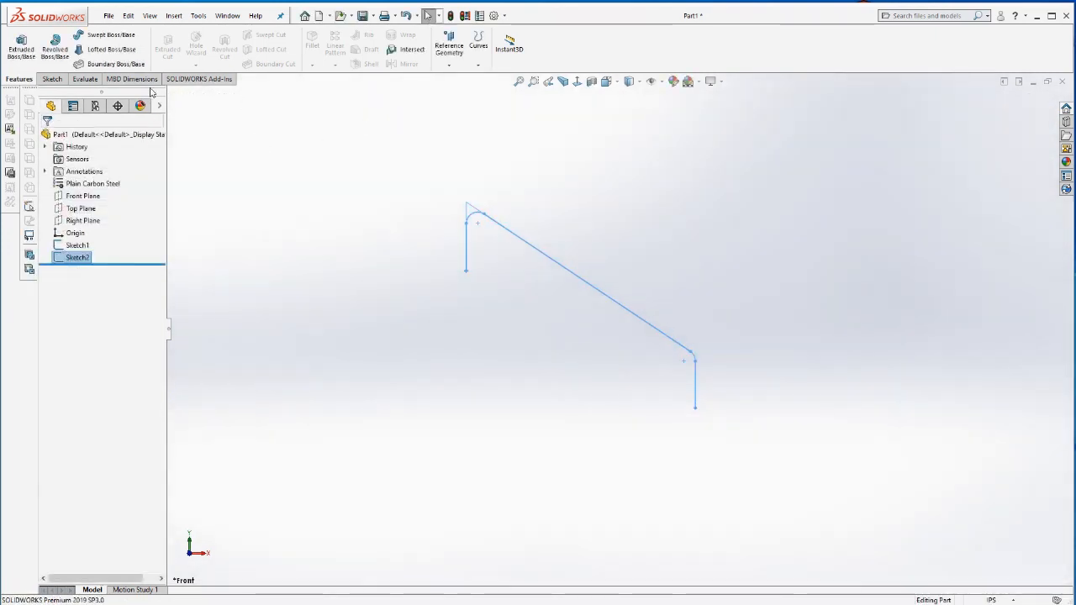
click(111, 35)
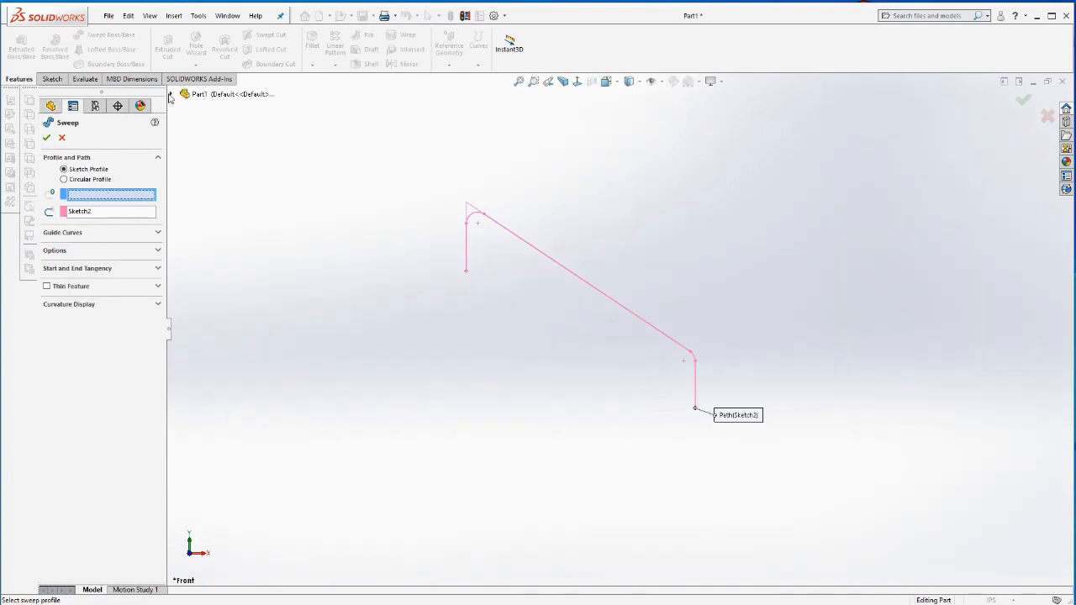
click(170, 95)
click(215, 205)
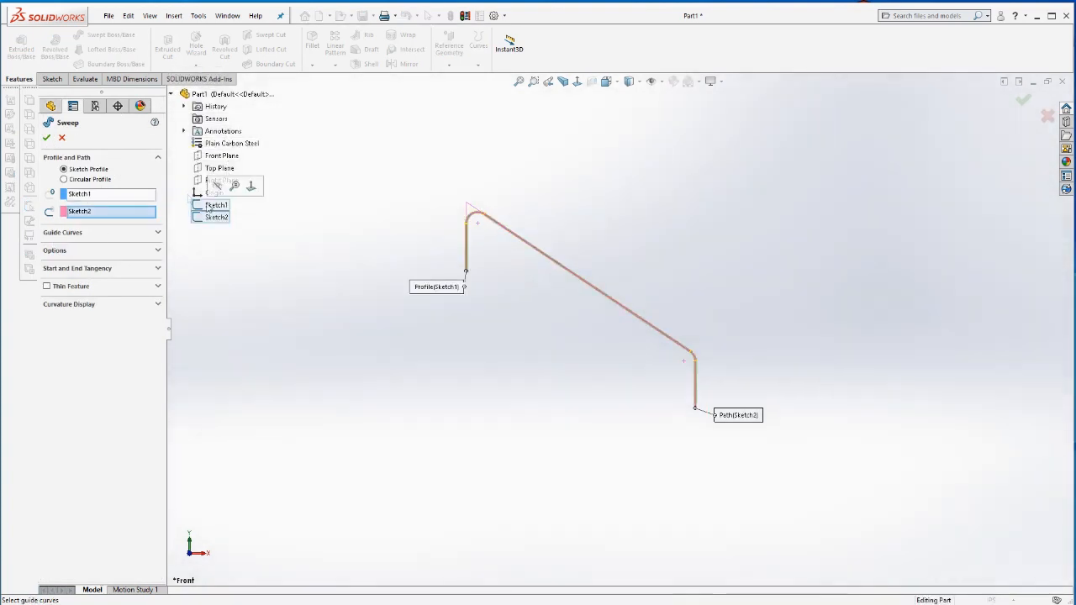
click(46, 137)
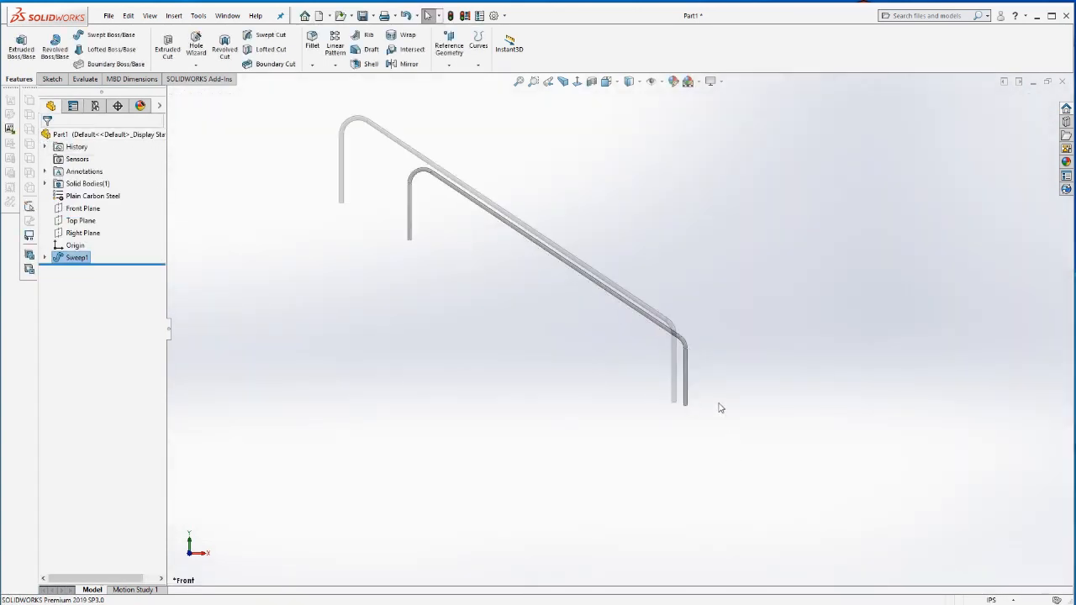
scroll(719, 407, down, 3)
scroll(668, 387, down, 3)
mouse_move(605, 395)
middle_down()
mouse_move(759, 216)
mouse_move(571, 303)
middle_up()
scroll(572, 303, up, 4)
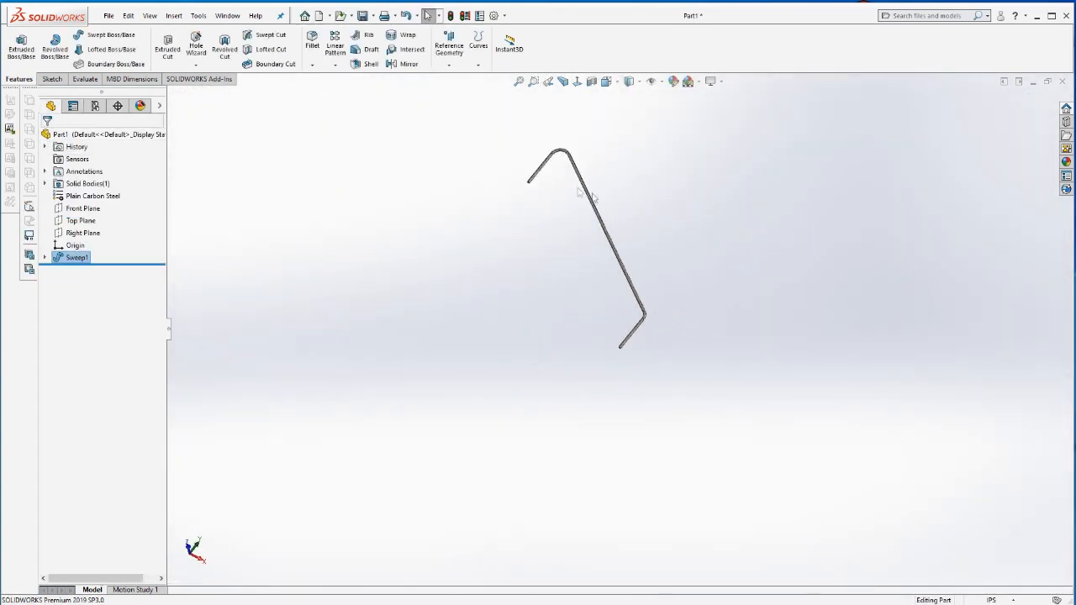
scroll(579, 253, down, 3)
mouse_move(538, 345)
middle_down()
mouse_move(600, 336)
mouse_move(517, 445)
mouse_move(538, 395)
mouse_move(538, 445)
mouse_move(597, 433)
mouse_move(554, 446)
mouse_move(586, 435)
mouse_move(537, 435)
middle_up()
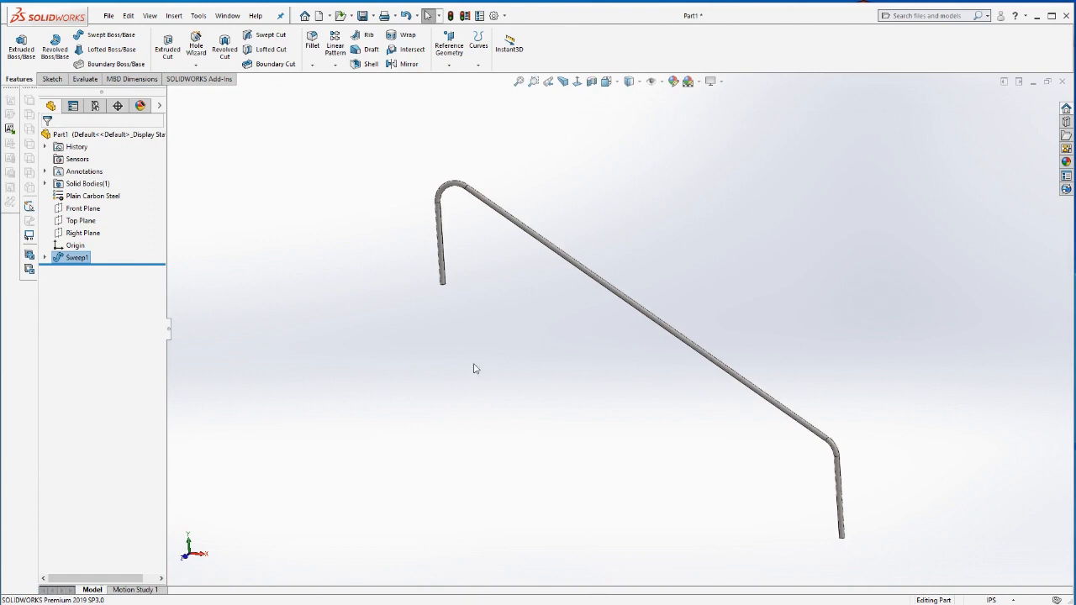
drag(539, 338, 580, 315)
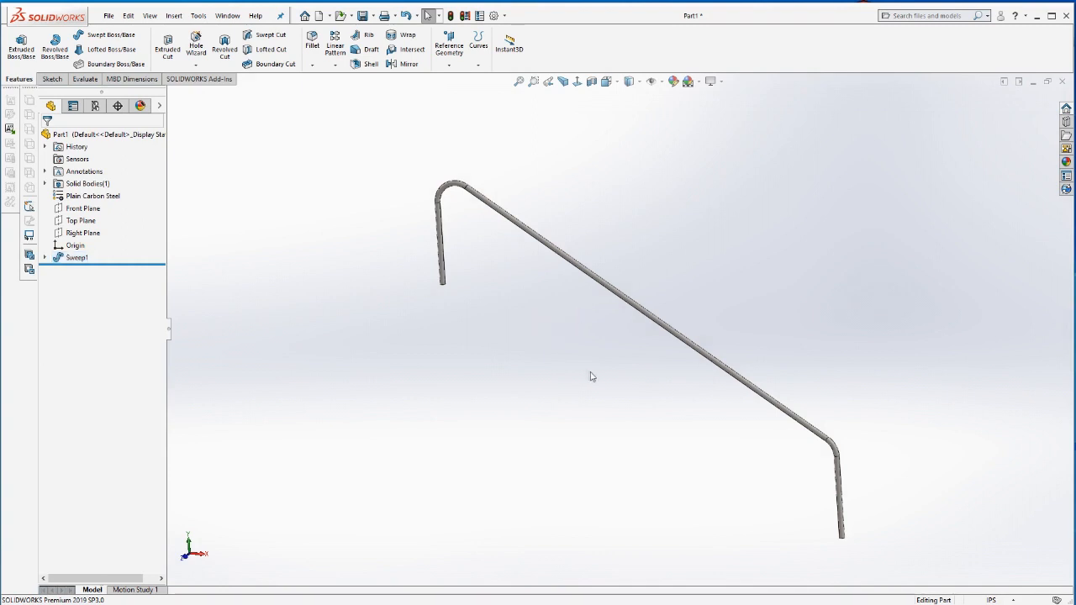
mouse_move(592, 374)
middle_down()
mouse_move(627, 349)
mouse_move(537, 357)
mouse_move(584, 385)
mouse_move(566, 387)
mouse_move(604, 355)
mouse_move(599, 392)
mouse_move(619, 391)
middle_up()
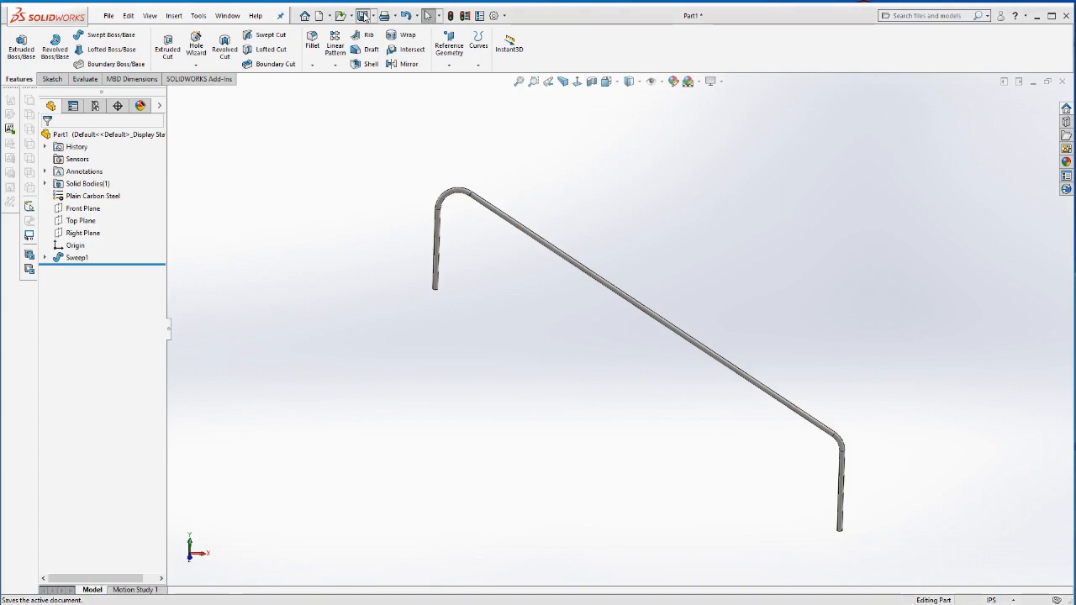
Step: Browse the Save dialog to the JD2_Products > Guido > Test Pieces folder
click(364, 15)
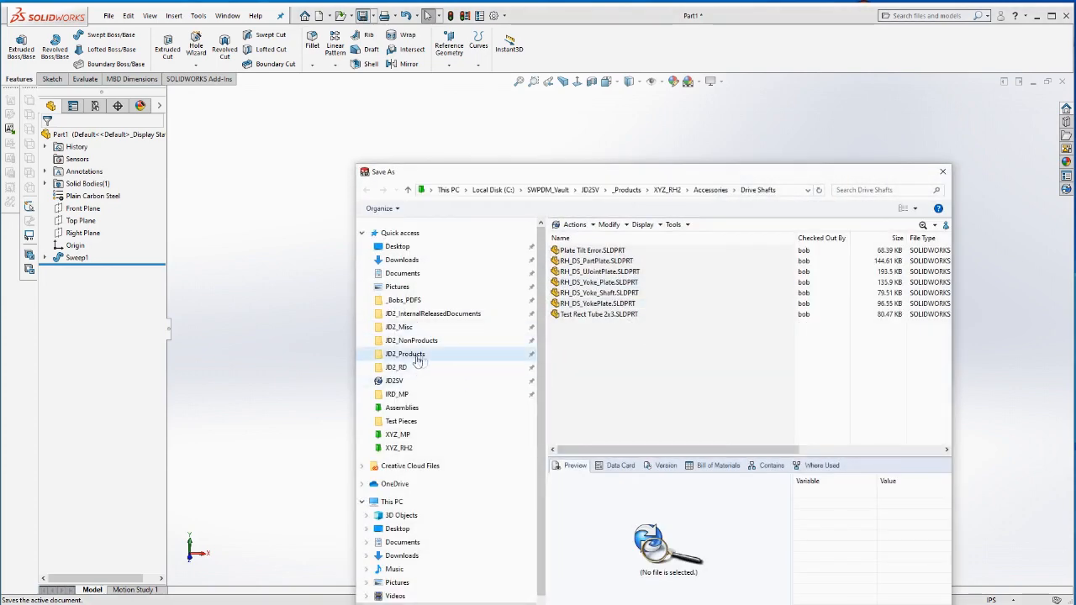
click(405, 354)
double_click(579, 347)
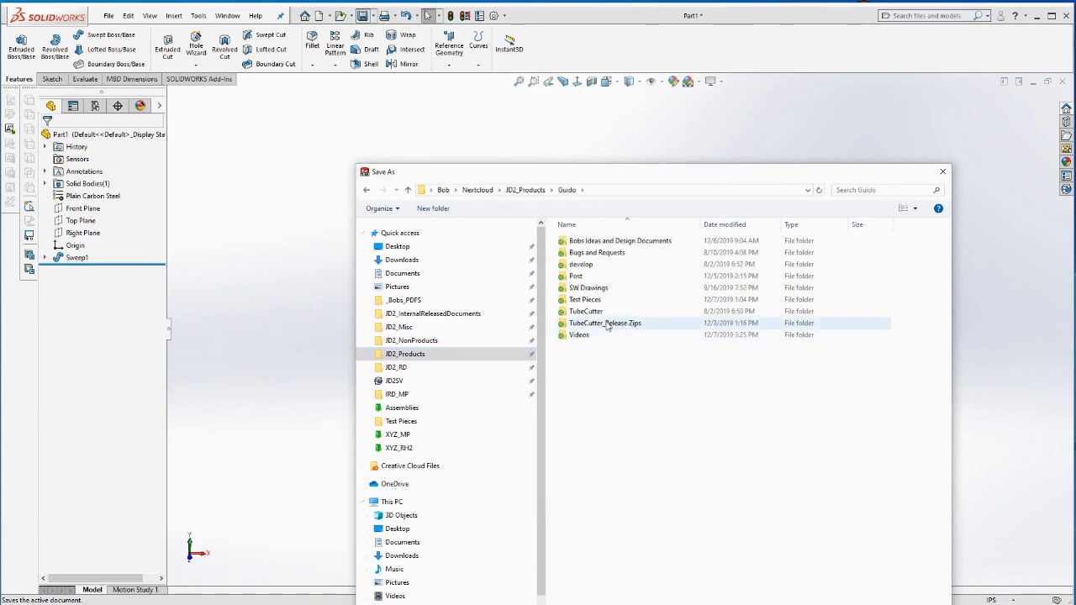
double_click(585, 299)
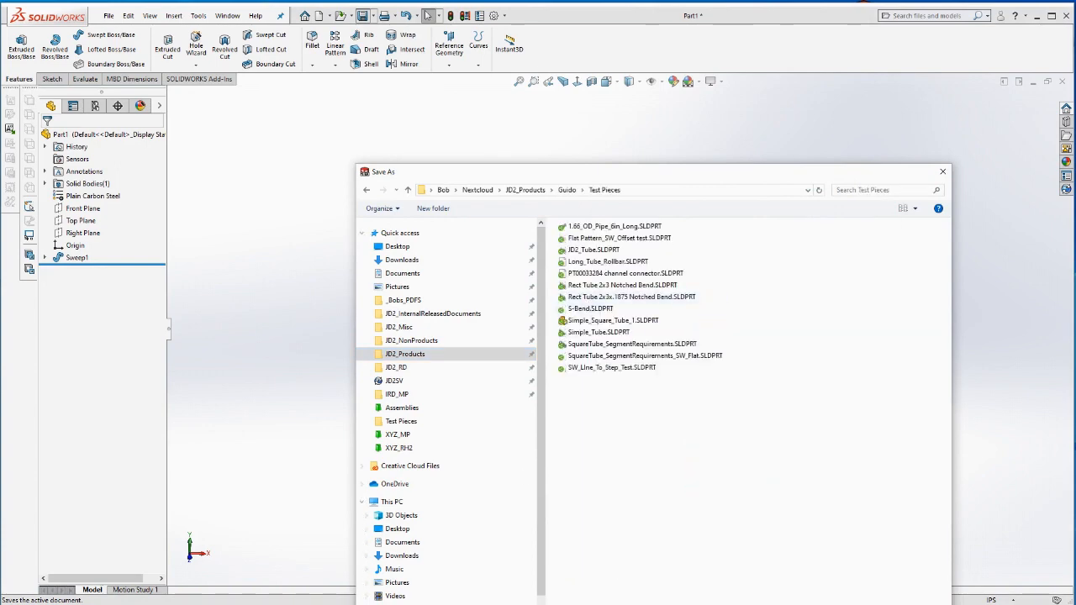
drag(580, 173, 559, 25)
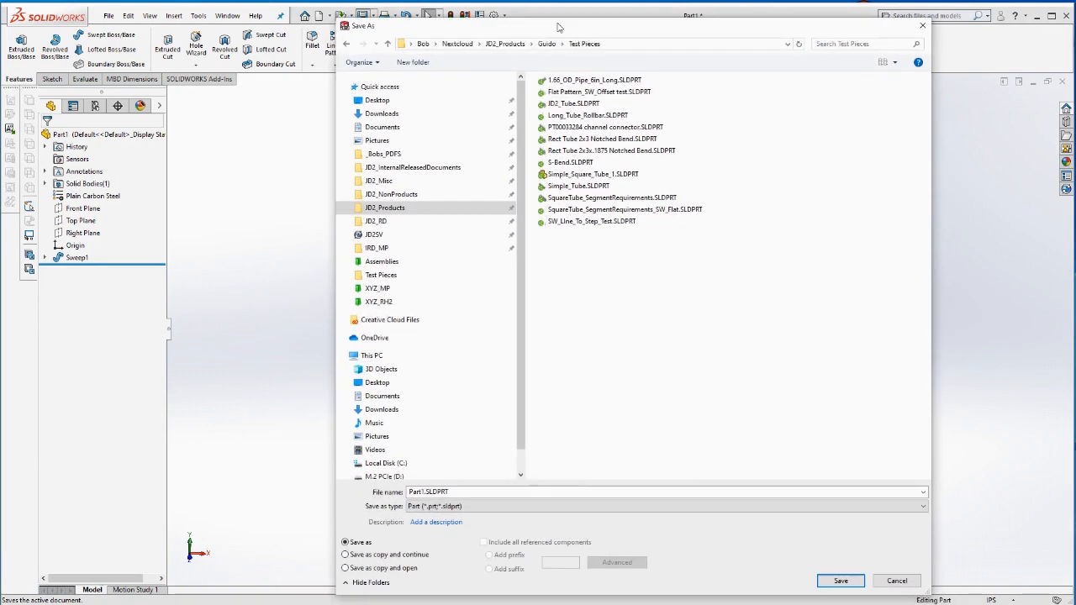
Step: Name the part 'Stair Rail' and save it as Stair Rail.SLDPRT
double_click(425, 490)
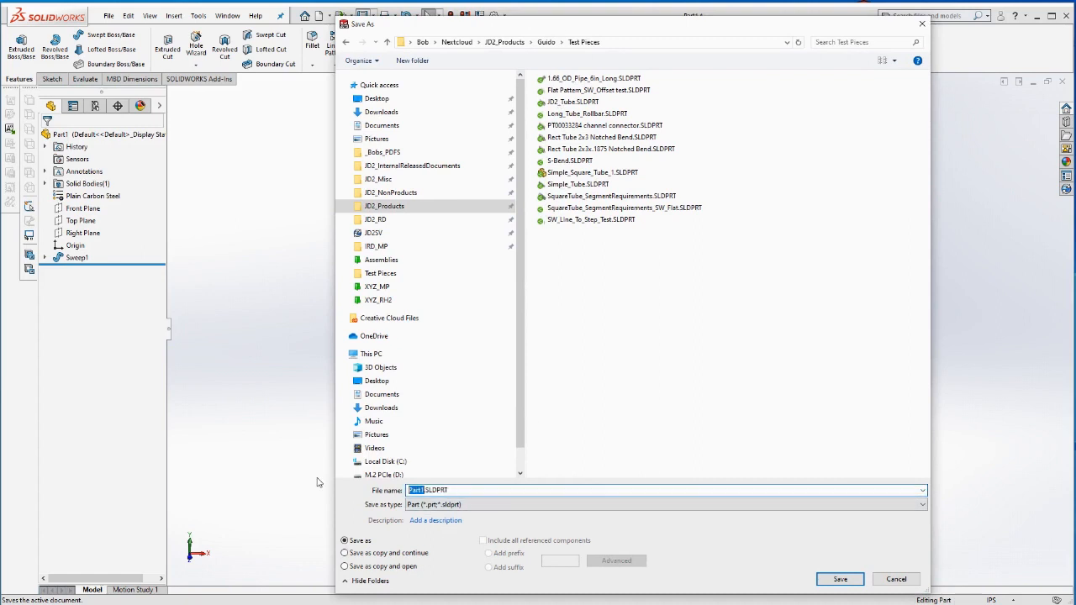
text(Sta)
key(BackSpace)
text(ir Rail)
click(841, 580)
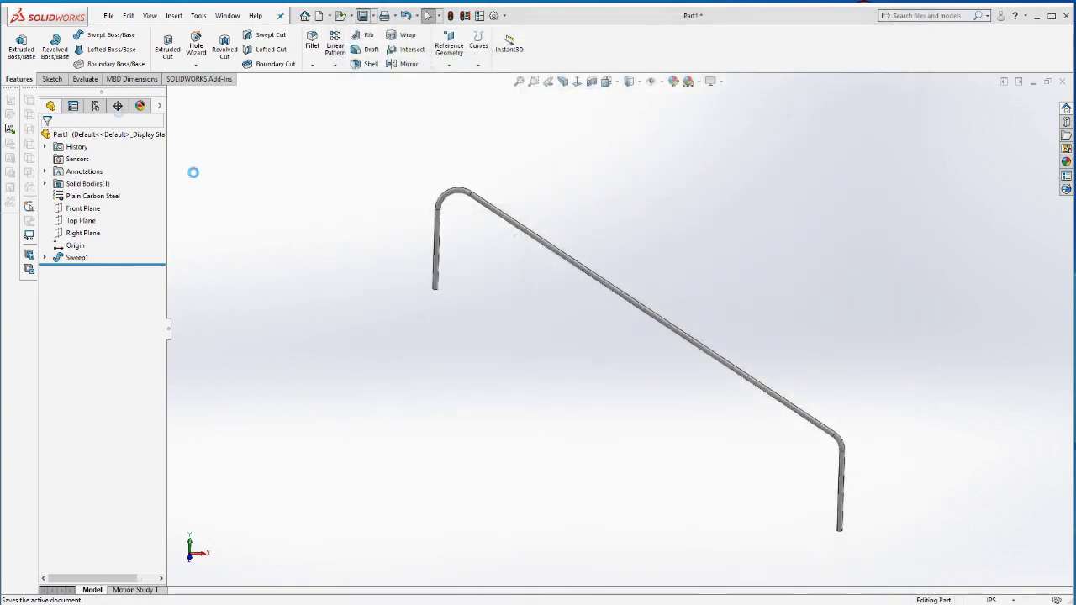
Step: Save a copy of the Stair Rail part as a STEP AP214 file in the Test Pieces folder
click(109, 15)
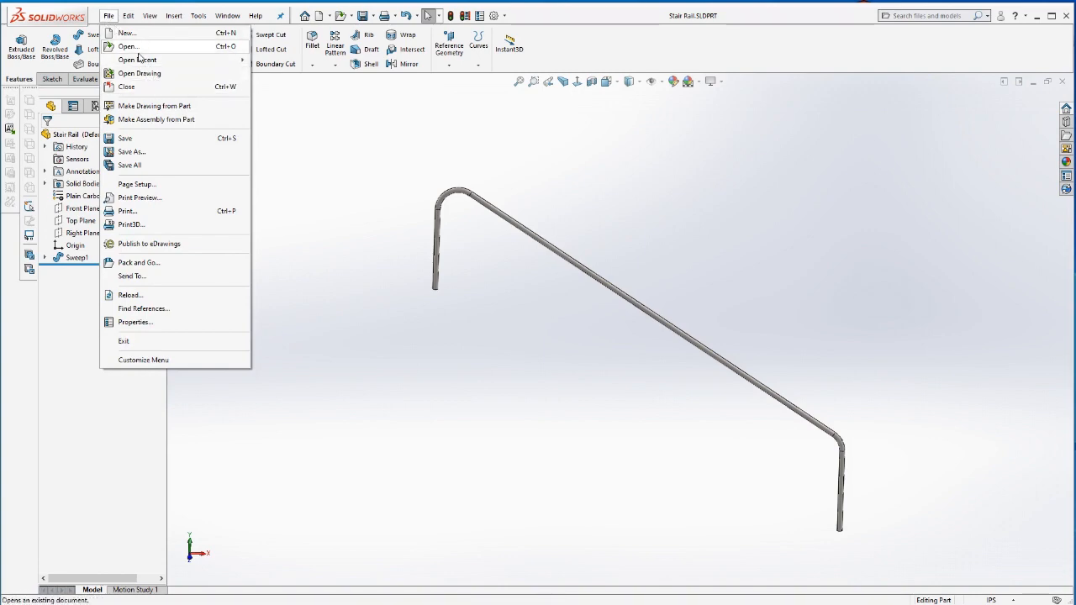
click(132, 152)
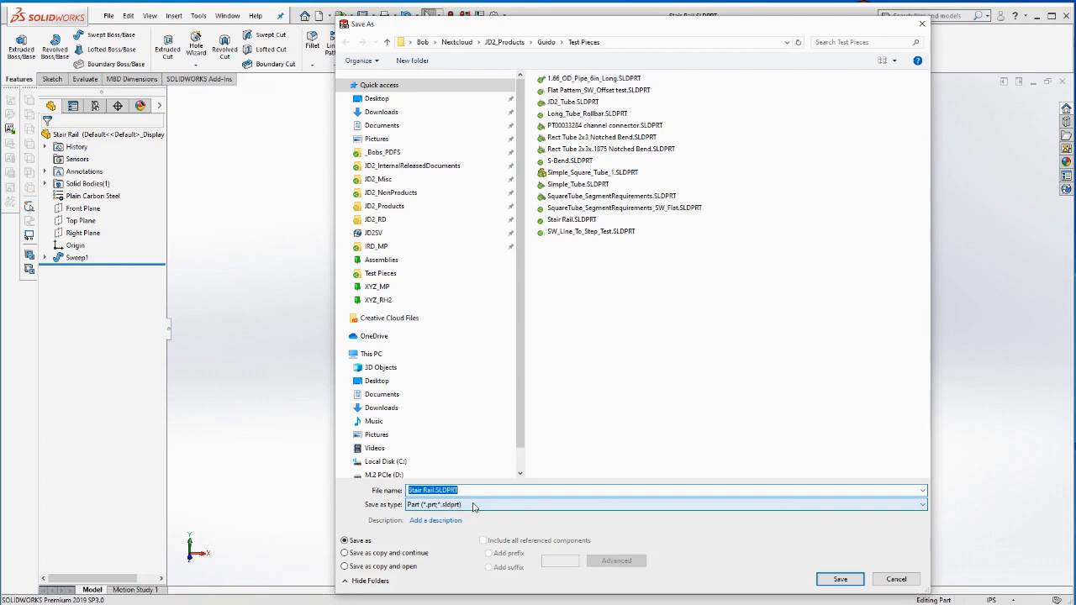
click(473, 504)
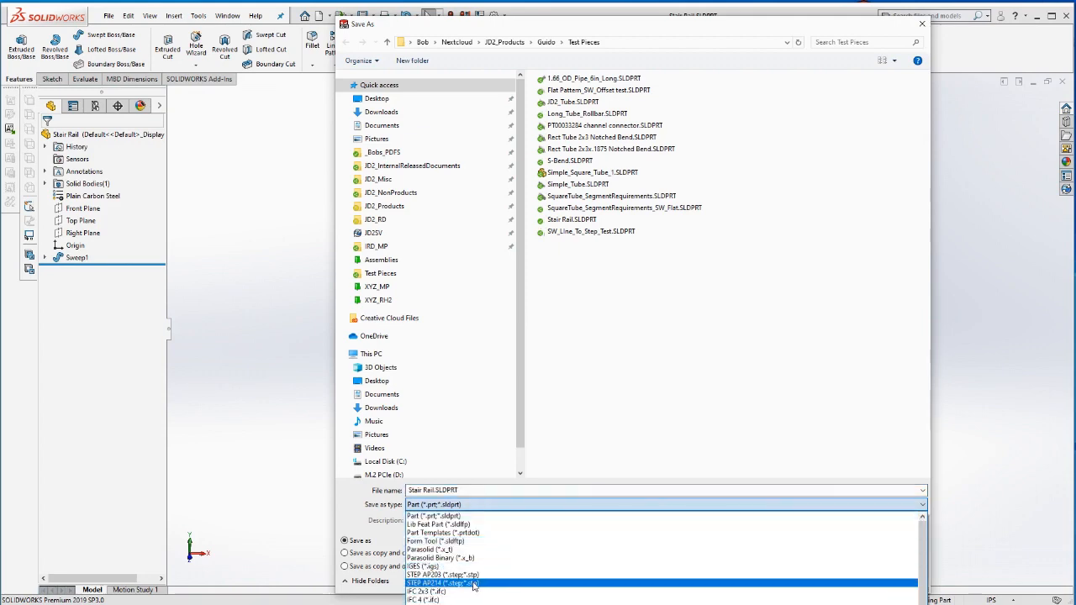
click(443, 583)
click(839, 598)
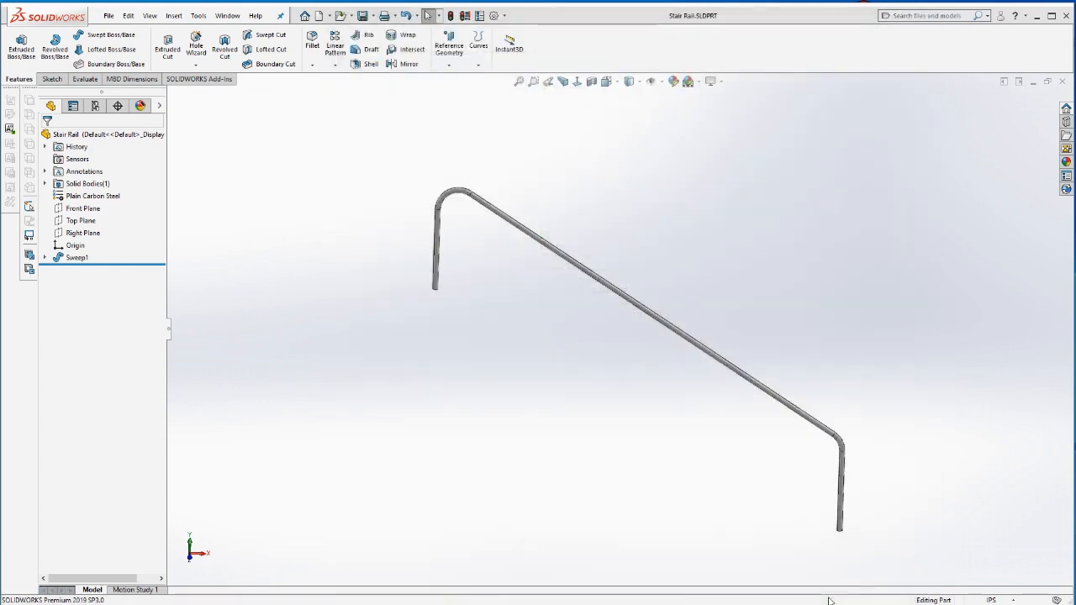
Step: Import Stair Rail.STEP into Cam-A-Lot and agree to detect the tube's features
click(1038, 18)
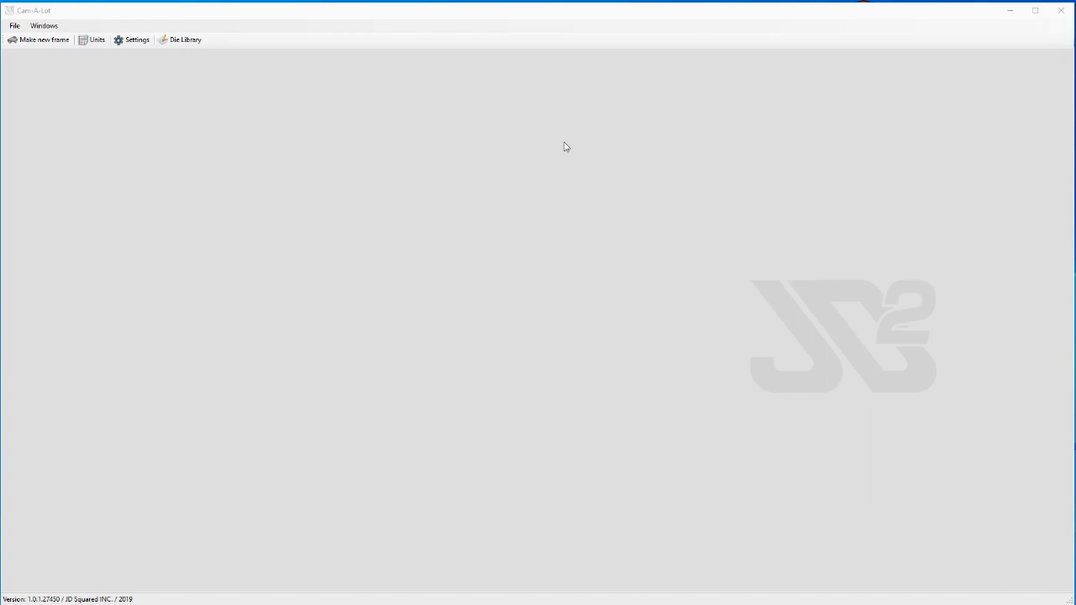
click(15, 26)
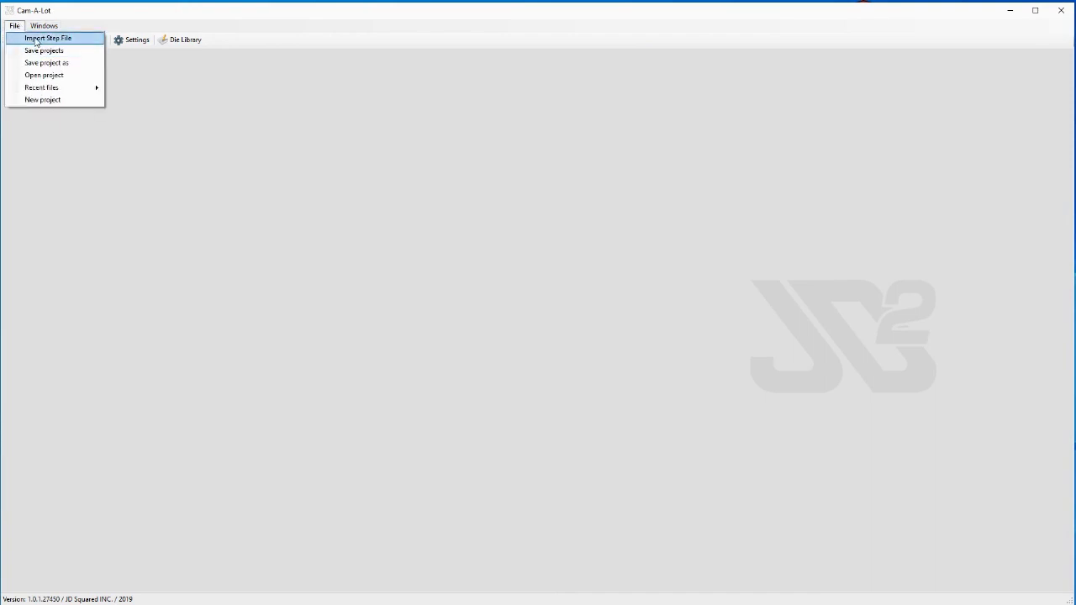
click(48, 38)
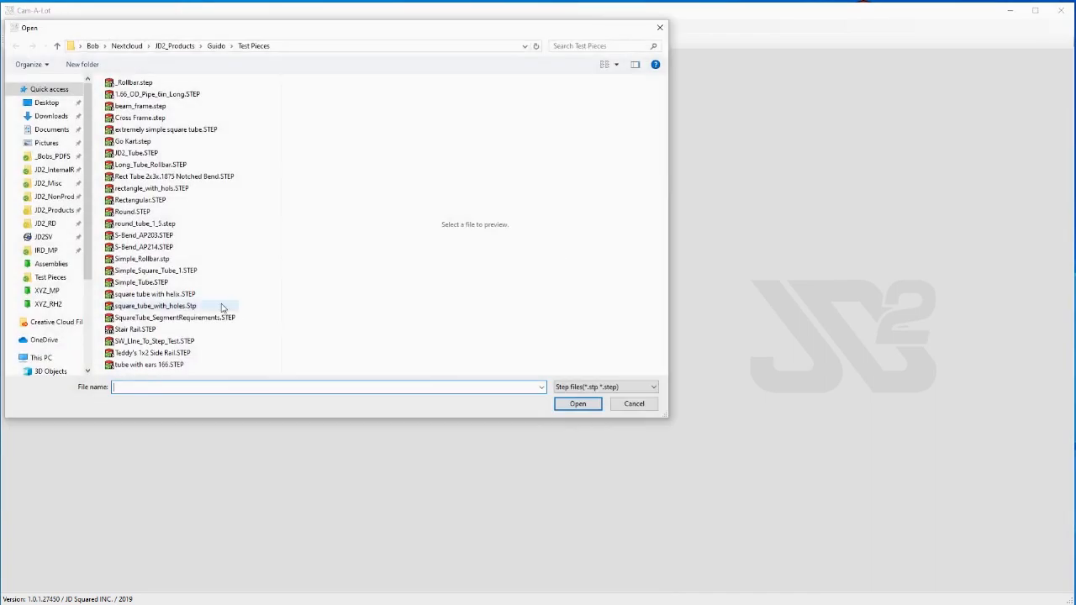
click(135, 330)
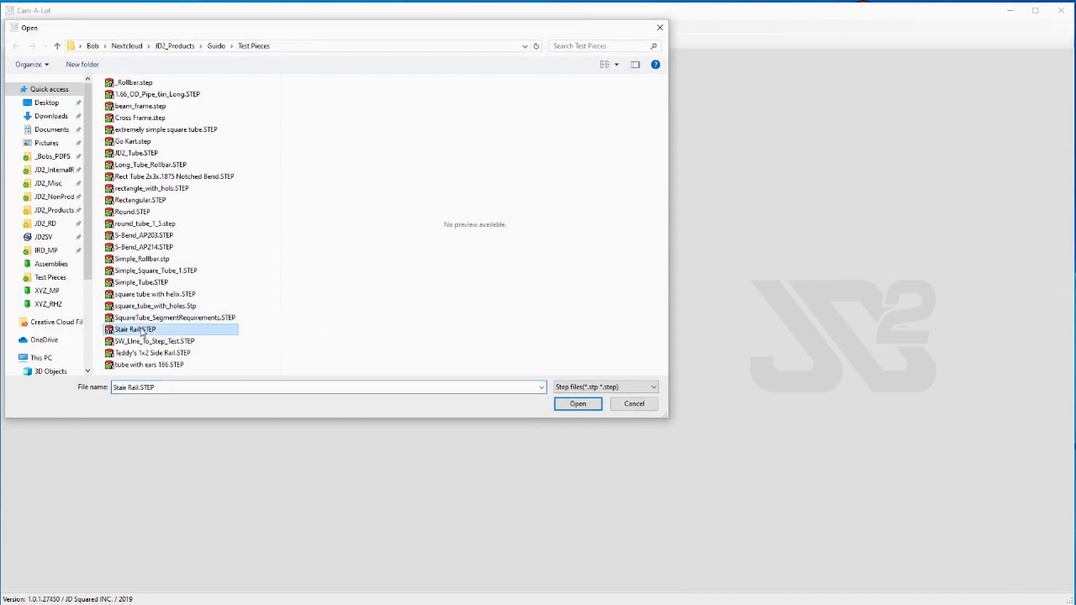
click(577, 403)
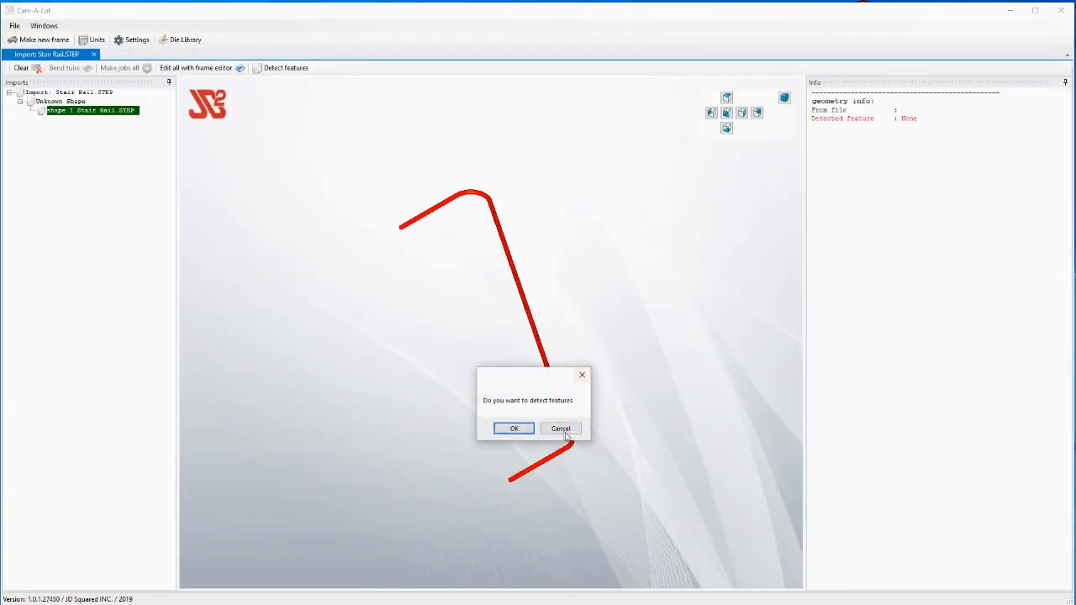
click(515, 428)
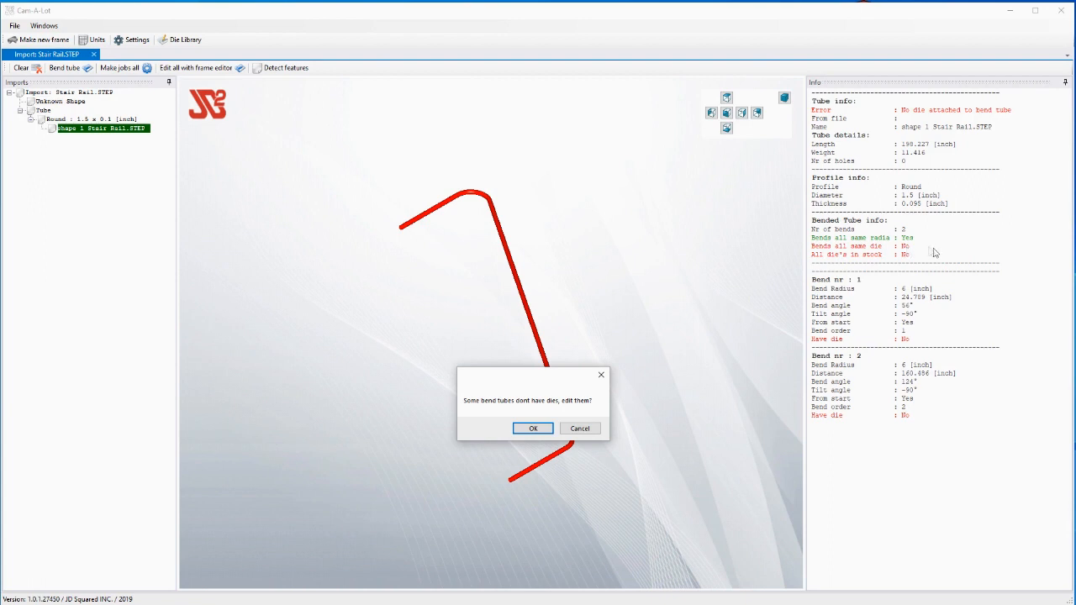
Step: Accept the prompt to edit the two bends that lack assigned dies
click(532, 429)
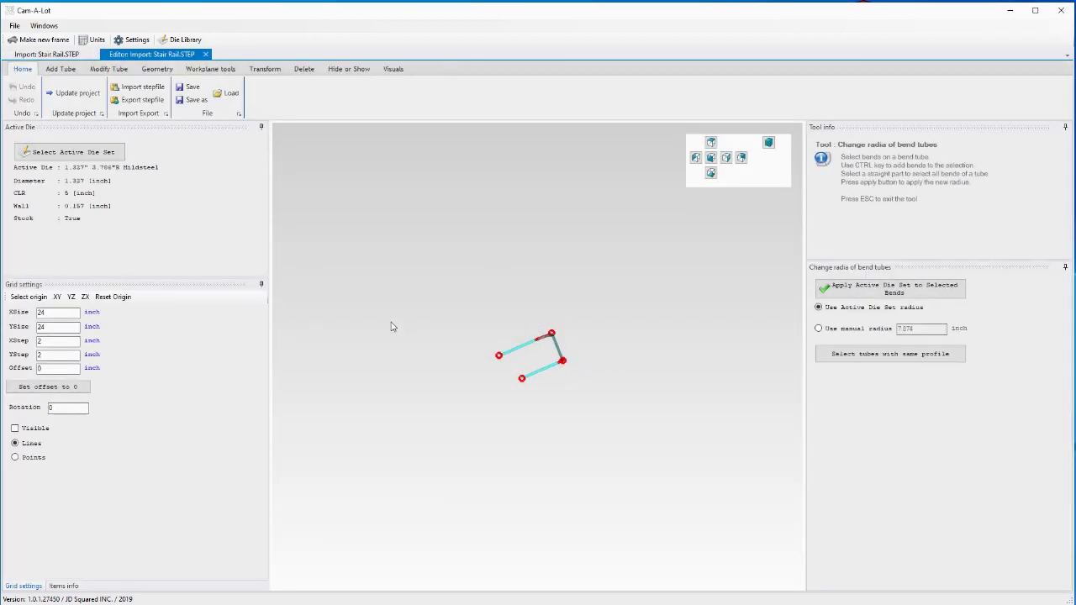
Step: Zoom into the tube in the editor and bring up the Die Library via Select Active Die Set
middle_drag(390, 326, 519, 542)
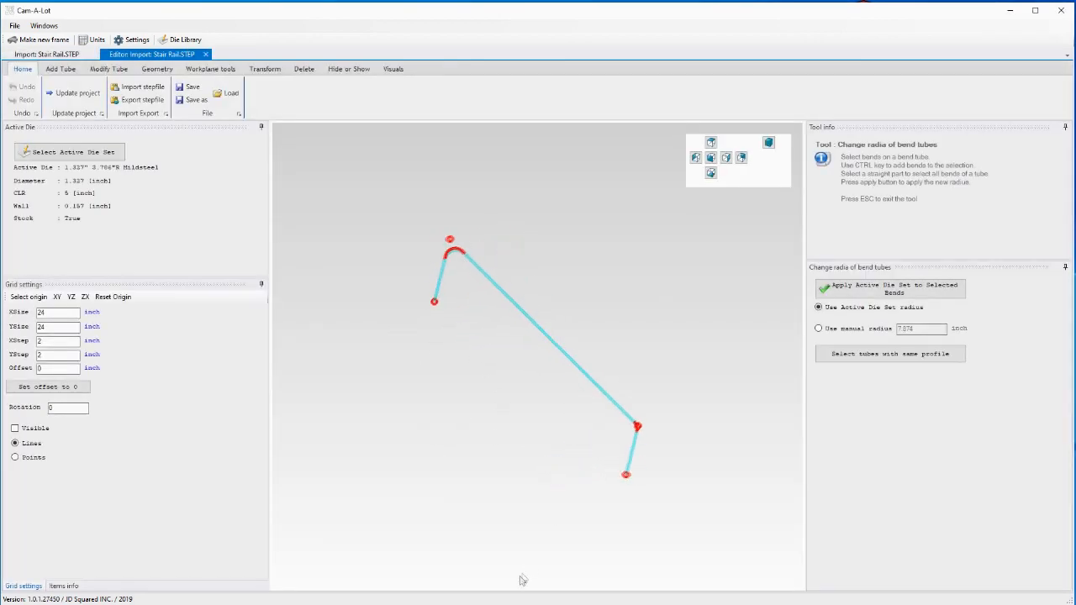
scroll(529, 293, up, 1)
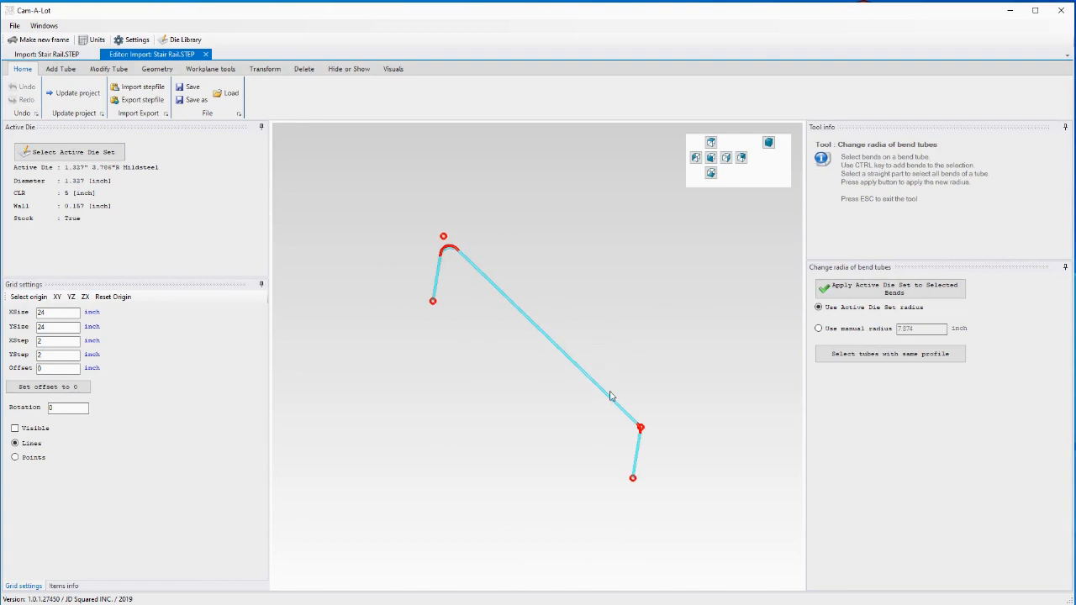
scroll(611, 396, up, 3)
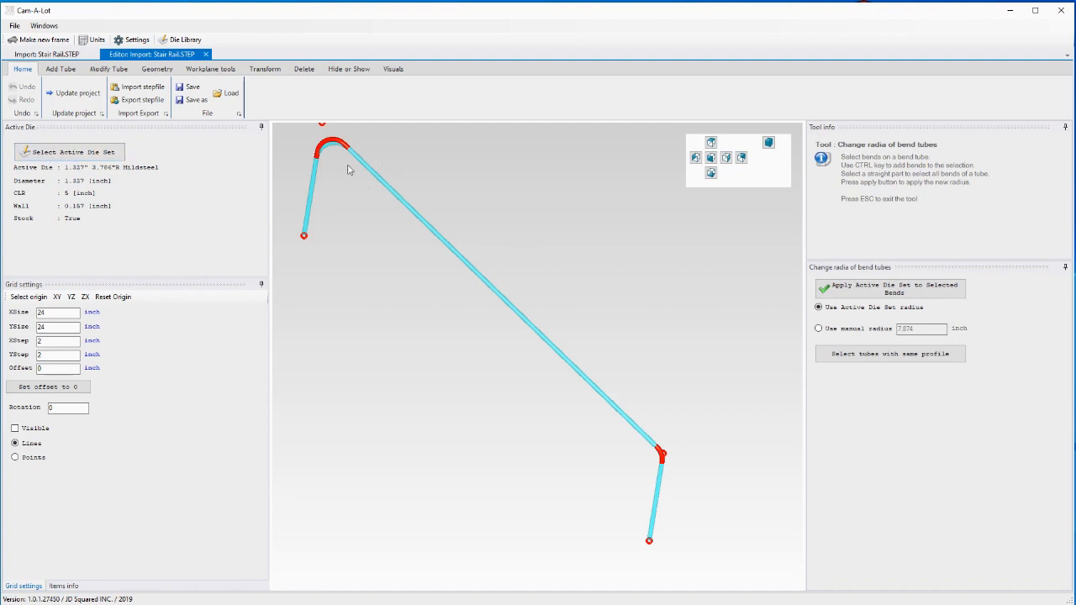
click(46, 152)
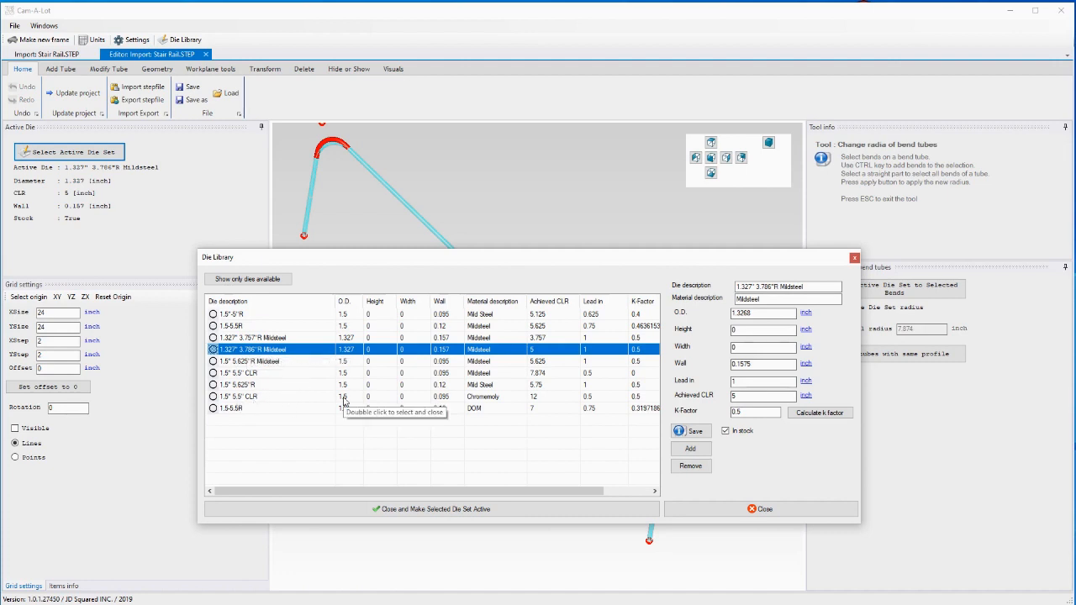
Step: Filter the die library to dies in stock and inspect the Chromemoly 5.5 CLR die
click(267, 282)
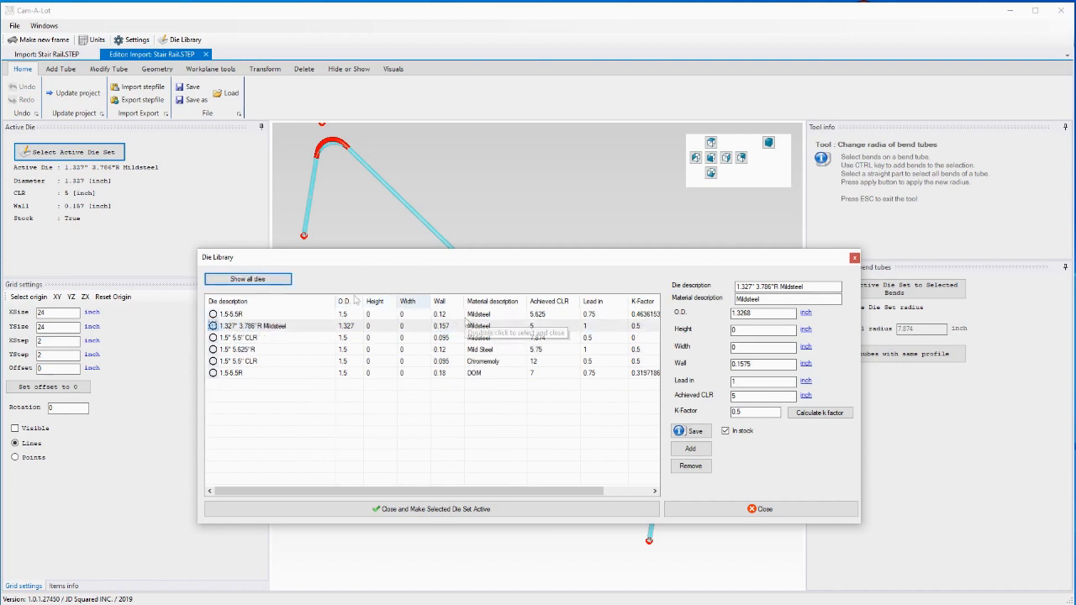
click(252, 279)
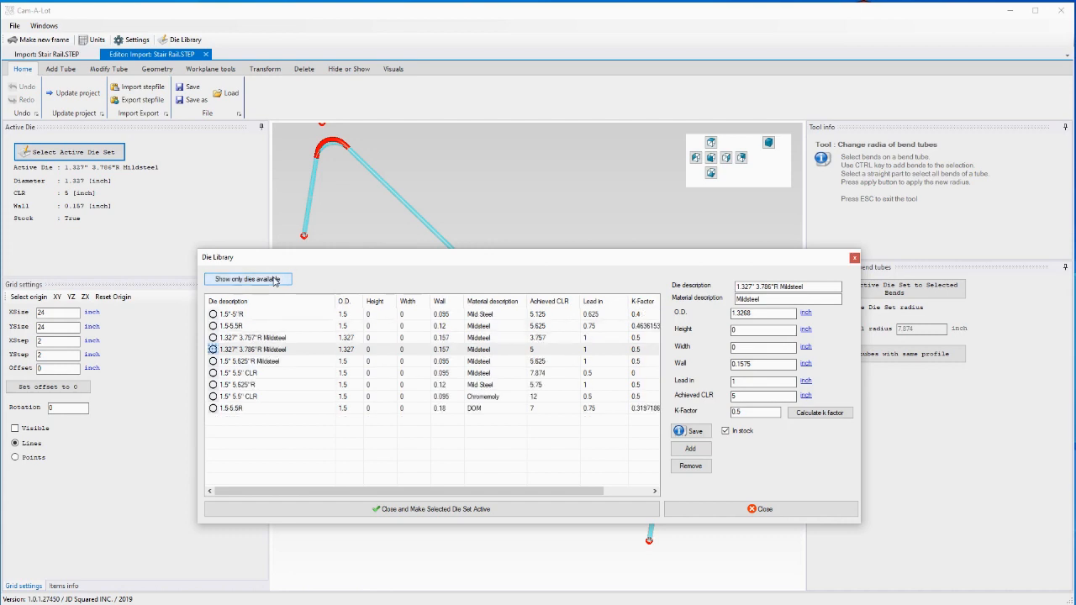
click(275, 281)
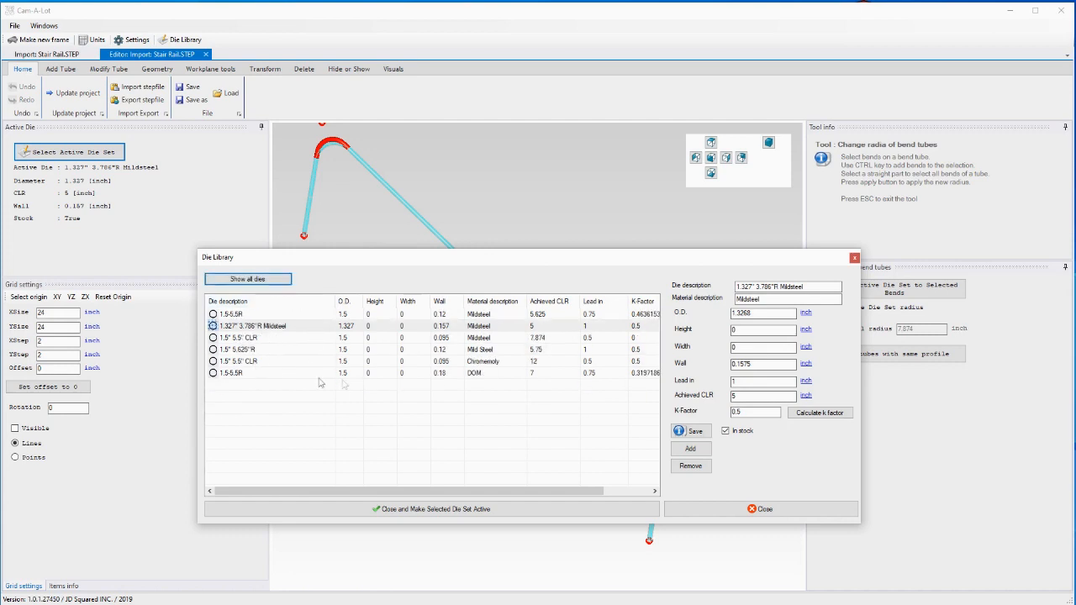
click(233, 361)
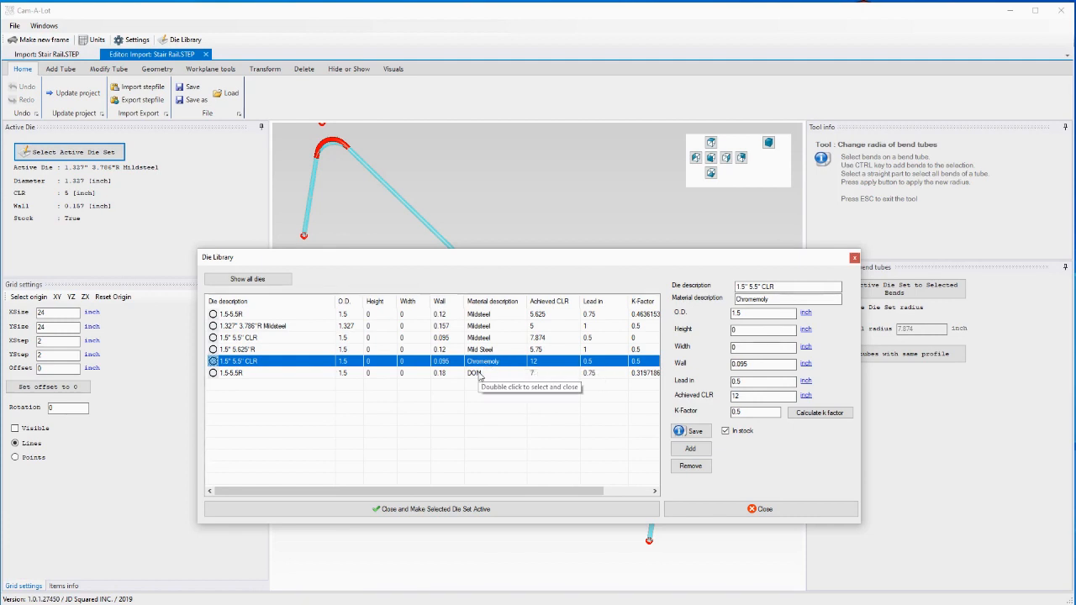
Step: Make the 1.5" 5.625"R Mild Steel die with 5.75 inch CLR the active die set
click(493, 349)
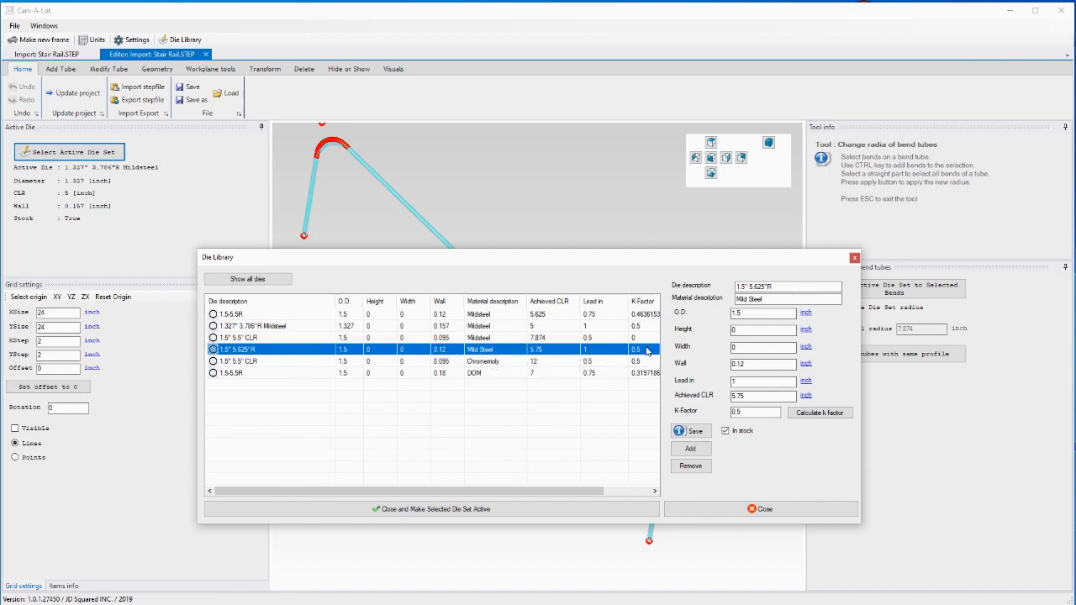
click(525, 510)
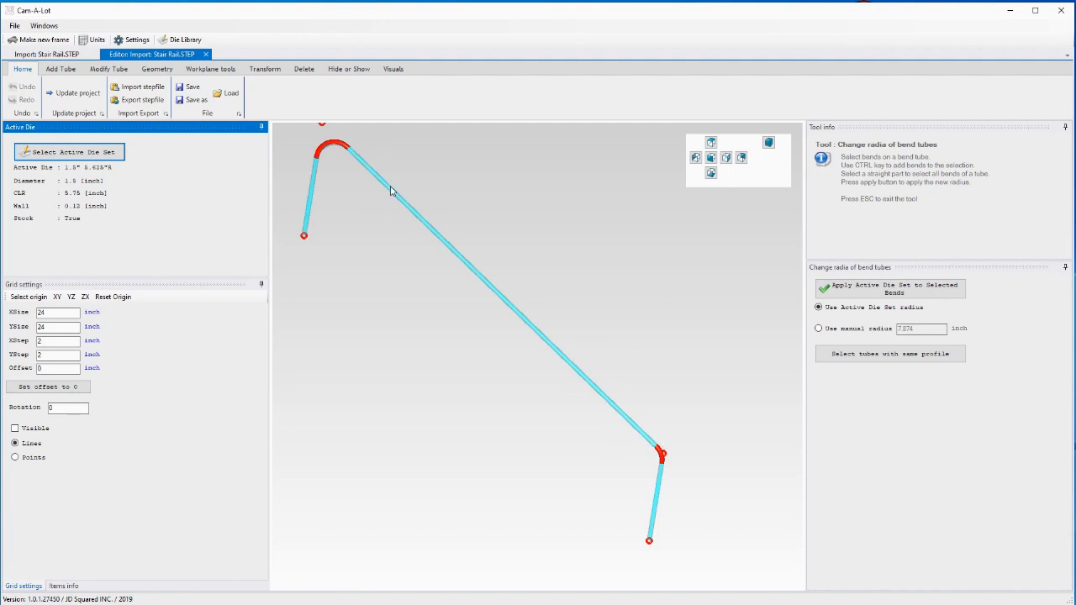
Step: Apply the active mild steel die to both rail bends and update the project
click(452, 174)
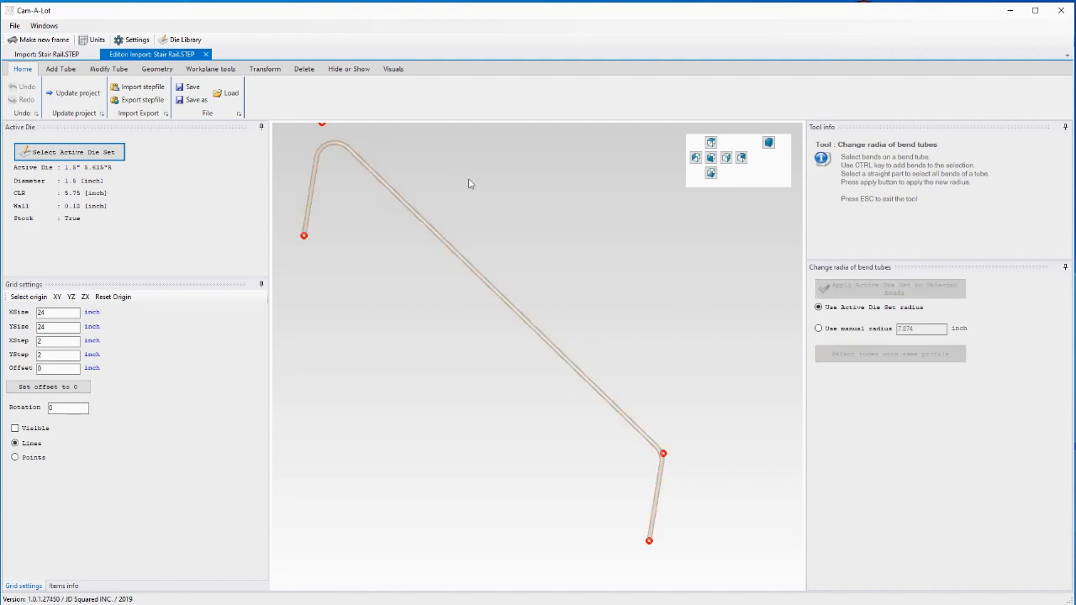
click(331, 150)
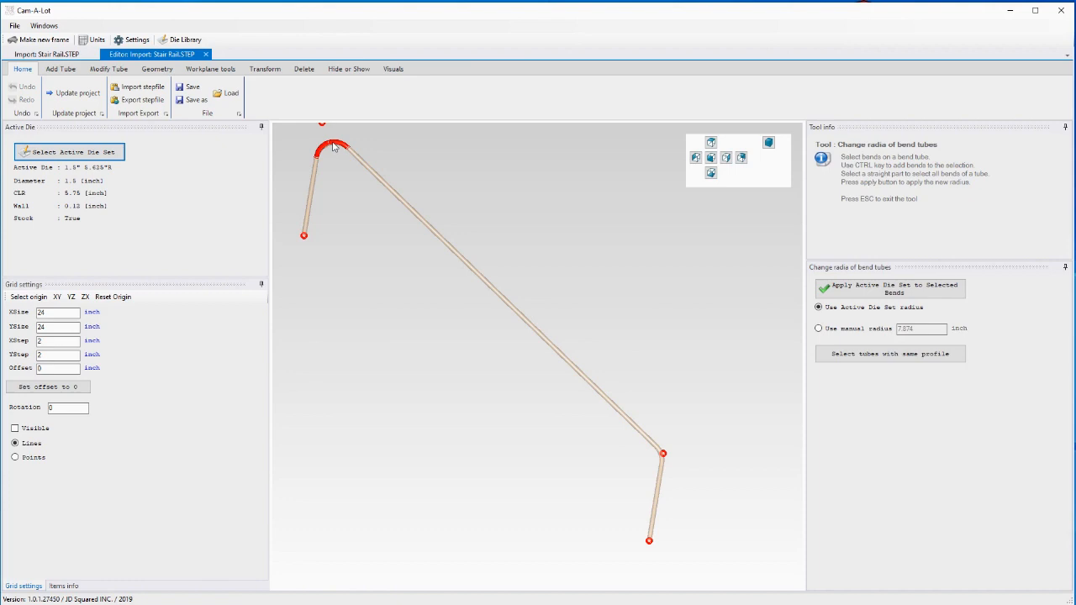
click(661, 456)
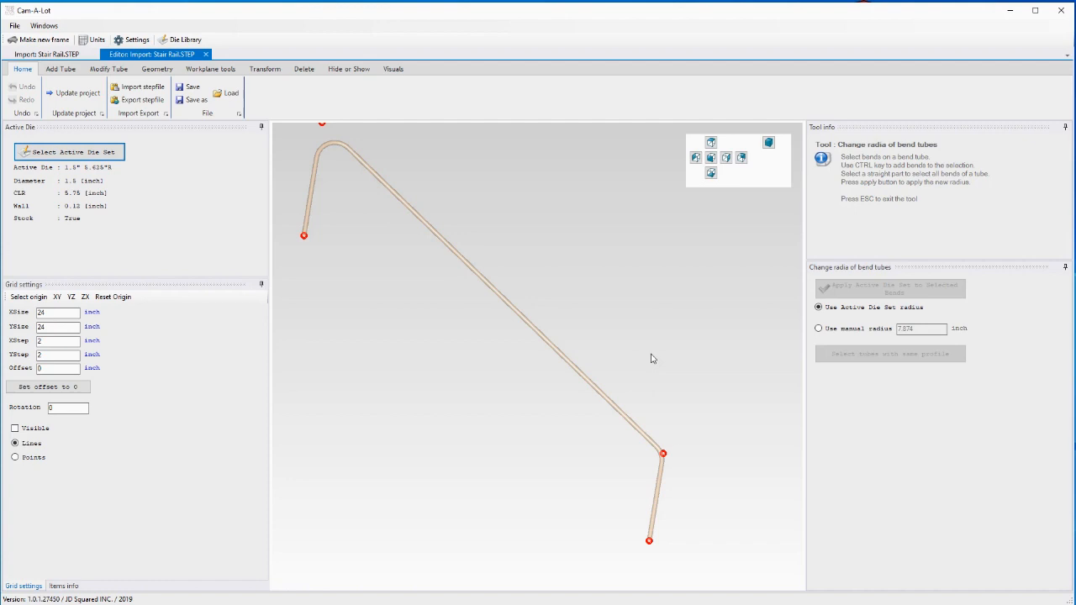
click(520, 316)
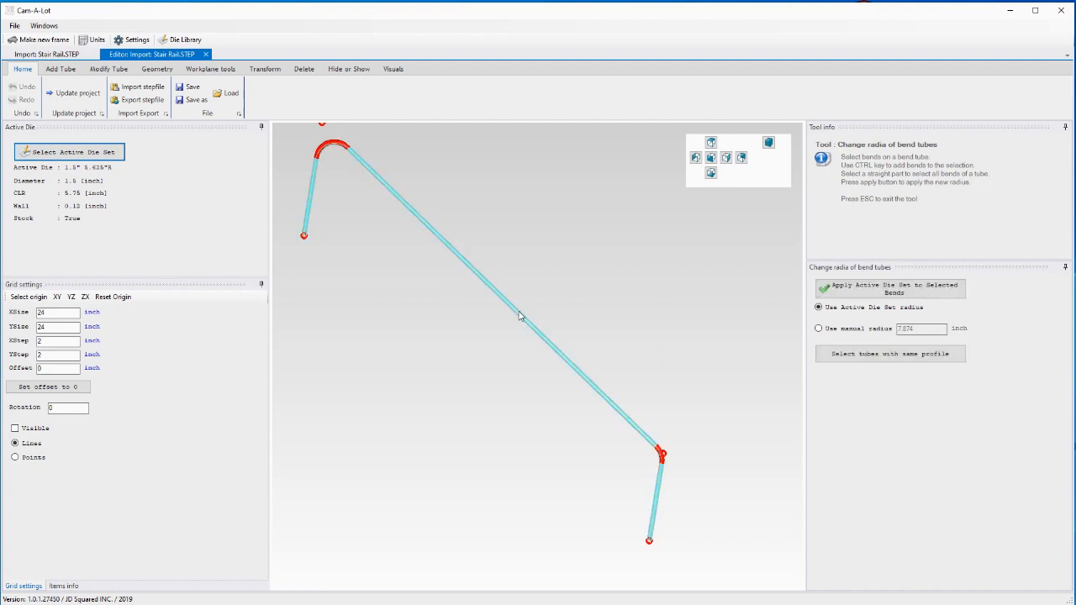
click(896, 289)
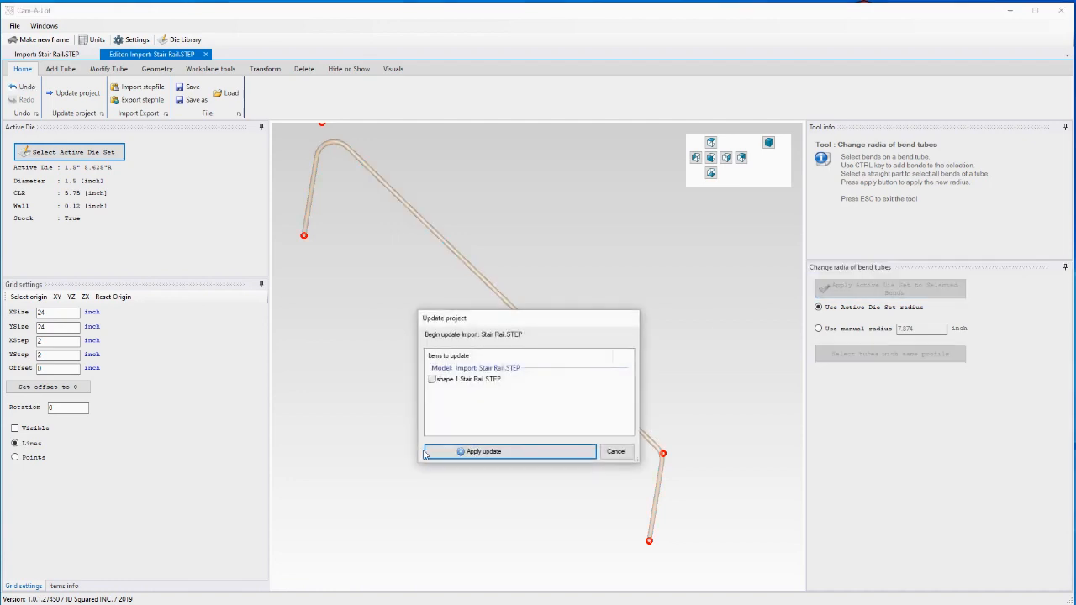
click(471, 453)
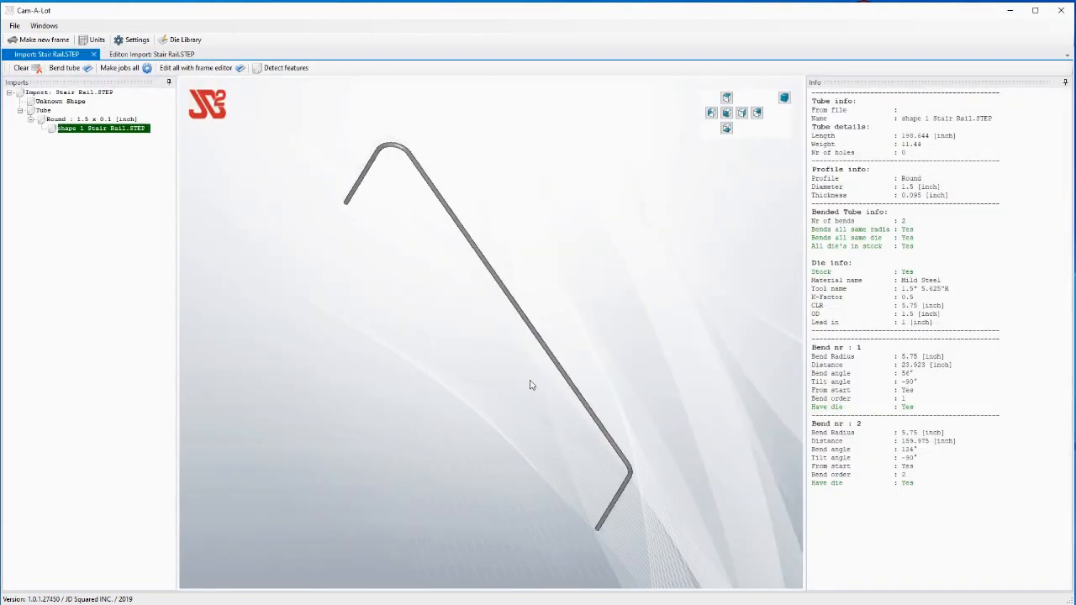
scroll(510, 465, up, 3)
scroll(471, 474, up, 2)
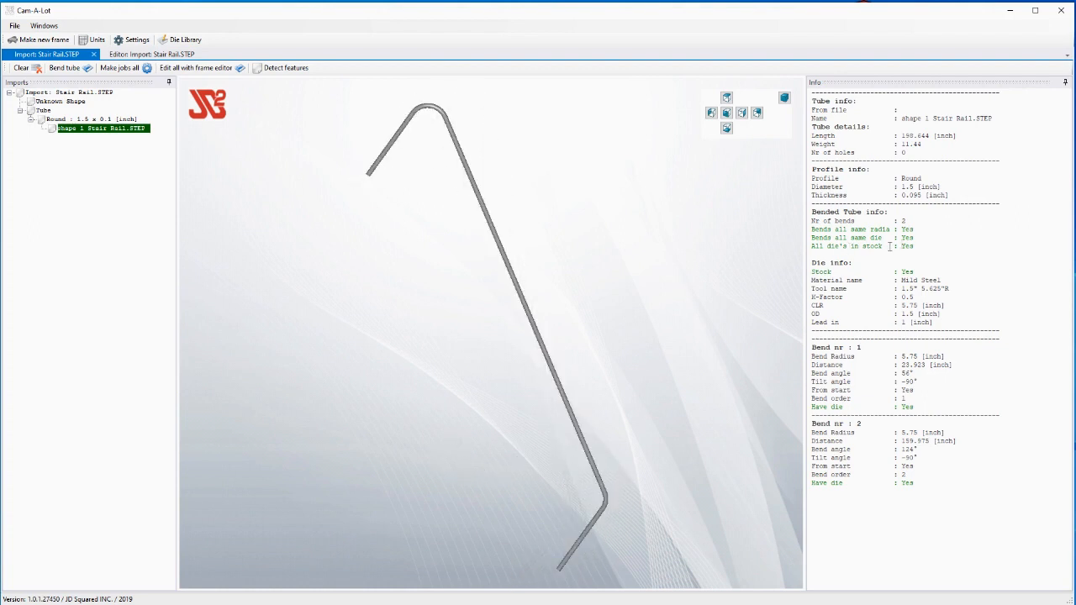
Step: Review the info confirming all dies are in stock and orbit the rail
drag(914, 244, 806, 245)
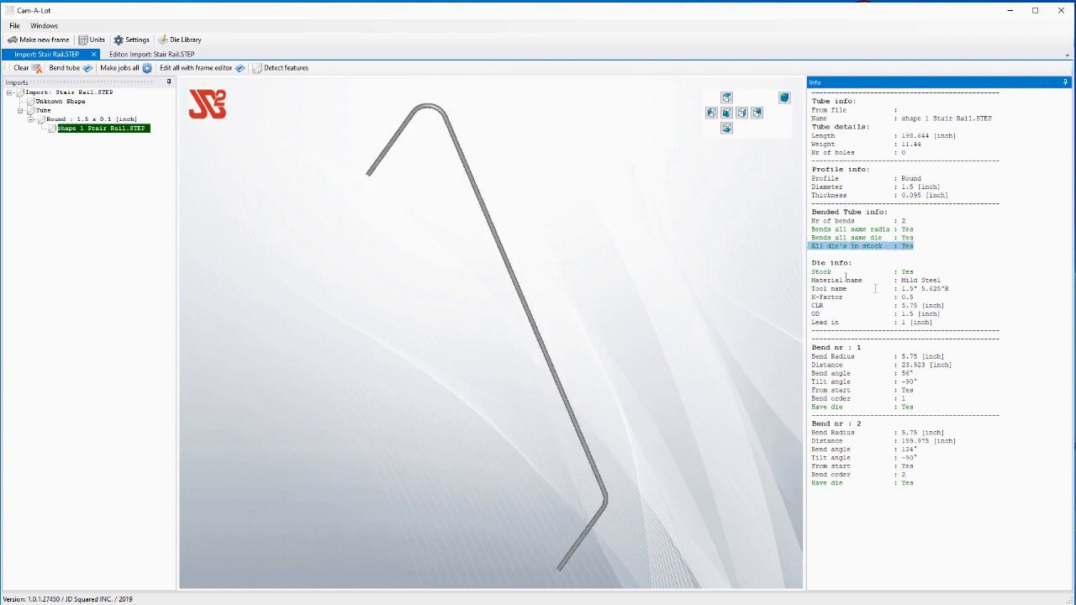
click(395, 312)
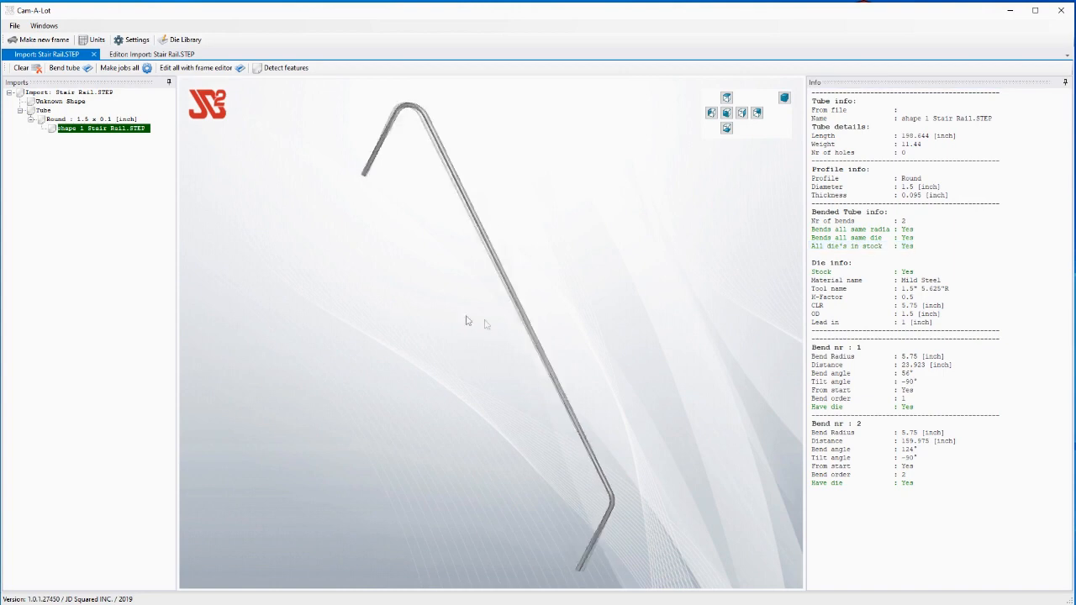
mouse_move(395, 312)
mouse_down()
mouse_move(537, 481)
mouse_move(532, 492)
mouse_up()
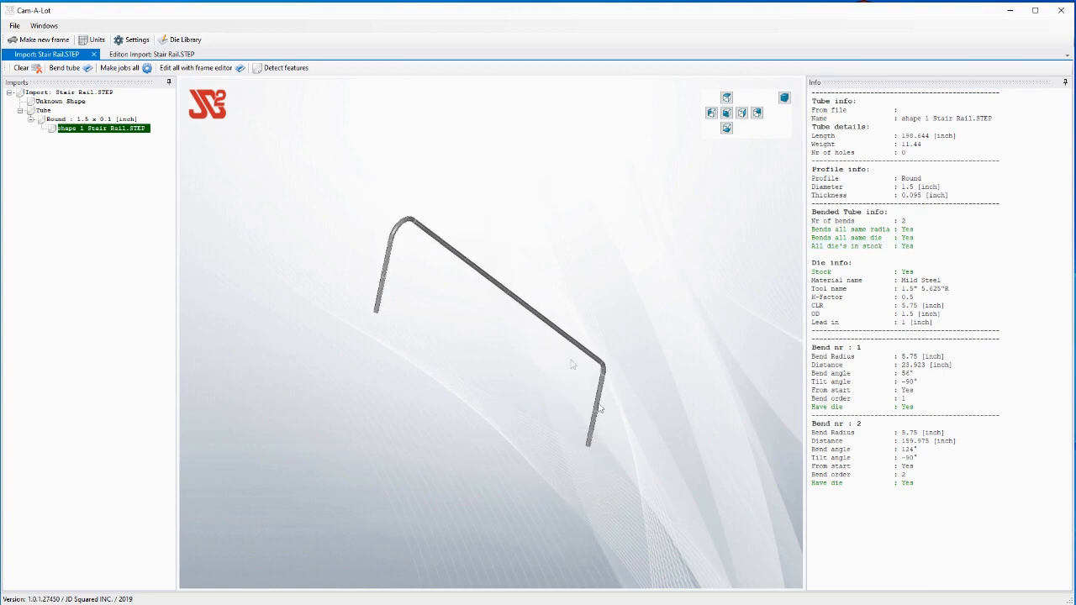
click(383, 395)
mouse_move(446, 388)
mouse_down()
mouse_move(335, 398)
mouse_move(210, 429)
mouse_move(282, 353)
mouse_up()
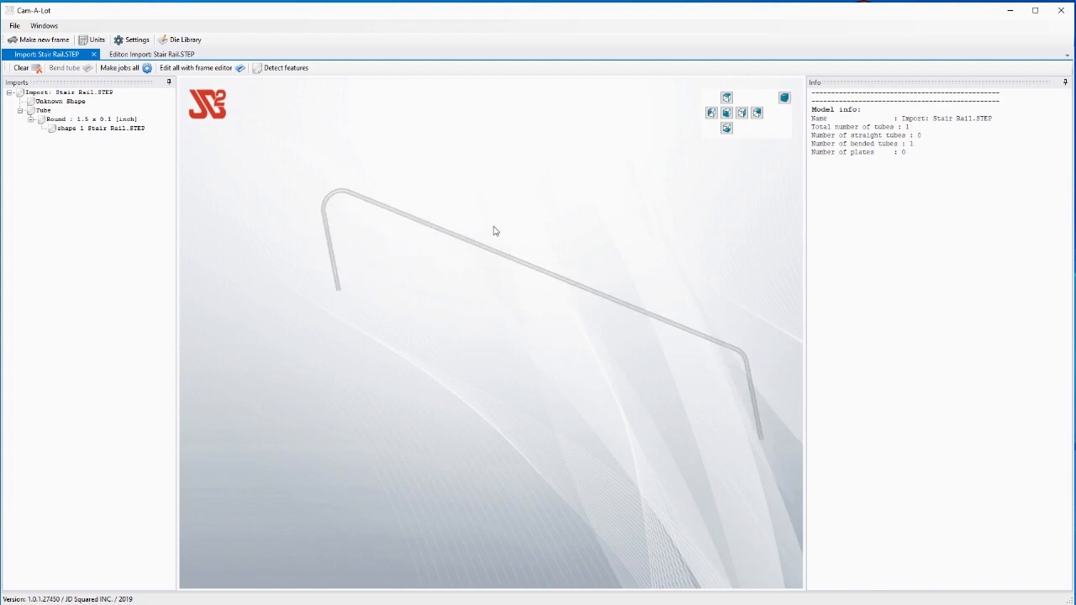
Step: Select the stair rail tube and choose to calculate its bends from its actions
click(380, 207)
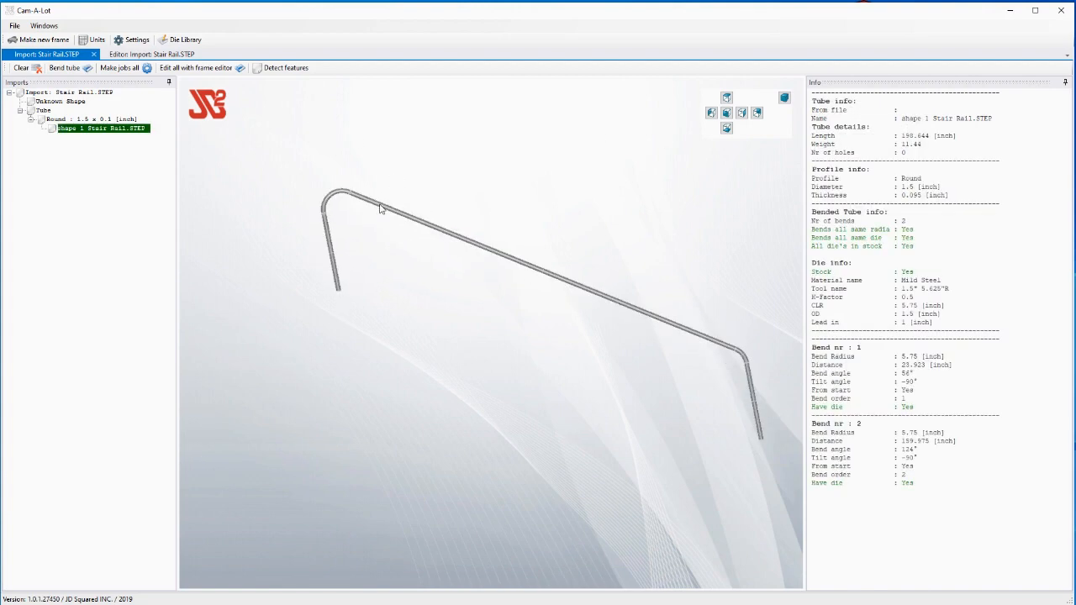
right_click(379, 208)
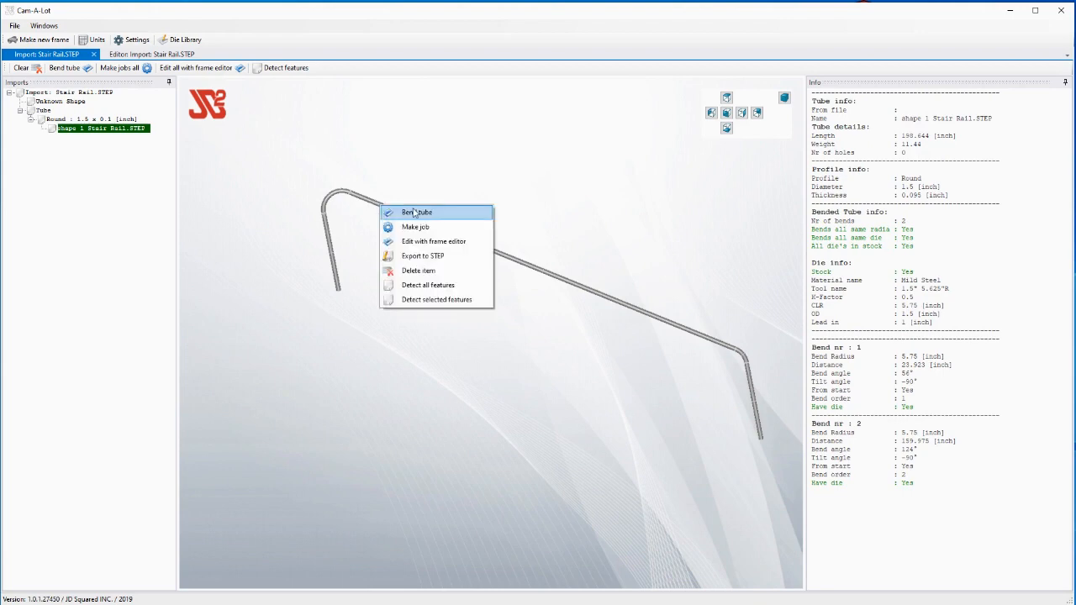
click(415, 214)
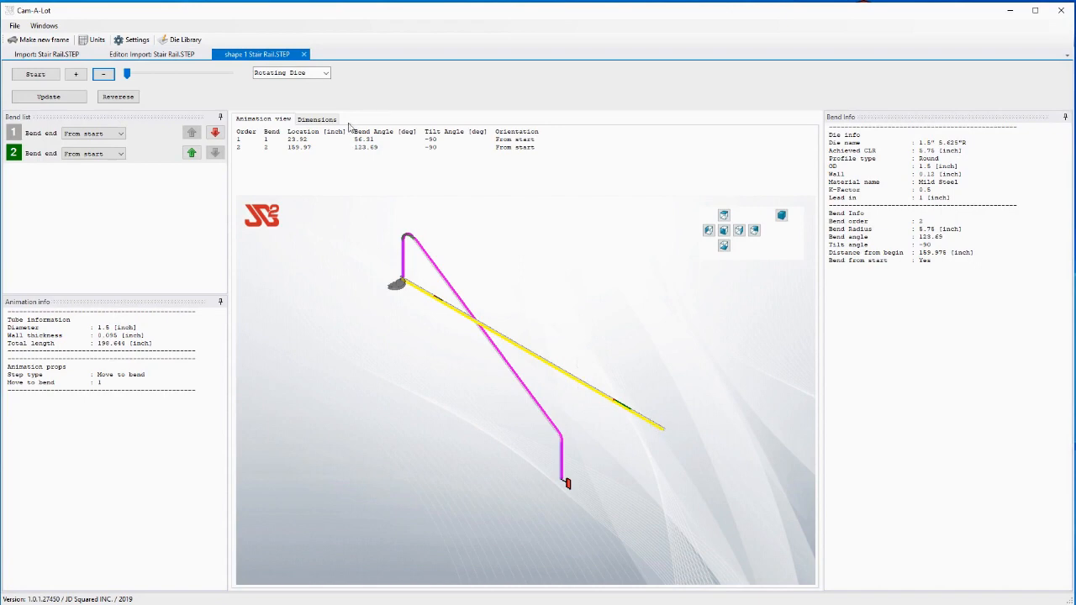
Step: Show the bent tube's dimensions: 23.94 and 159.96 inches to the bends, 198.66 total
click(318, 119)
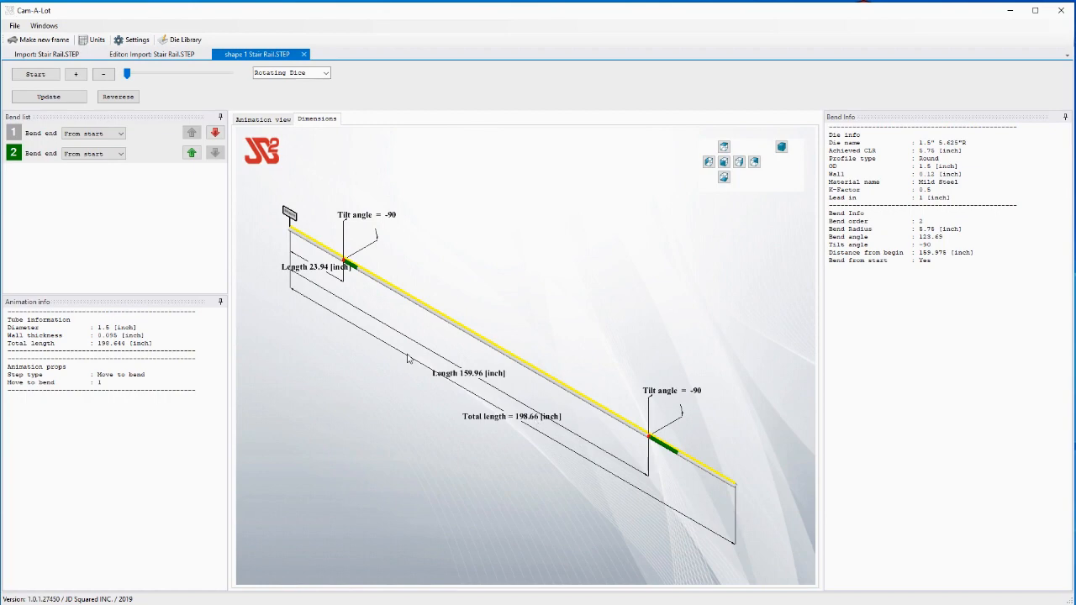
drag(420, 353, 526, 343)
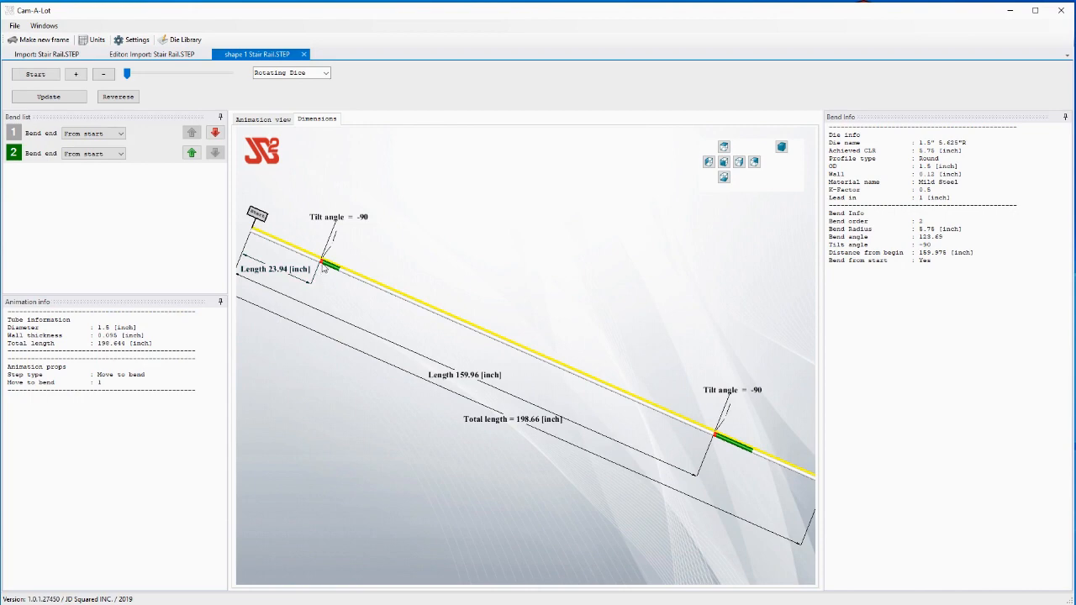
scroll(332, 267, up, 3)
scroll(332, 268, up, 3)
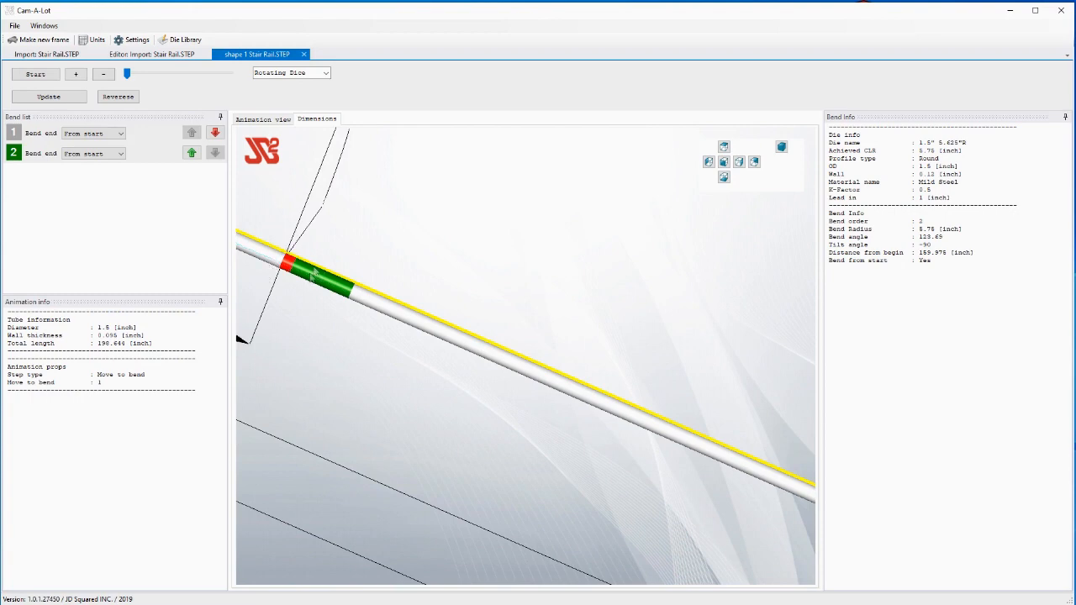
scroll(613, 387, up, 3)
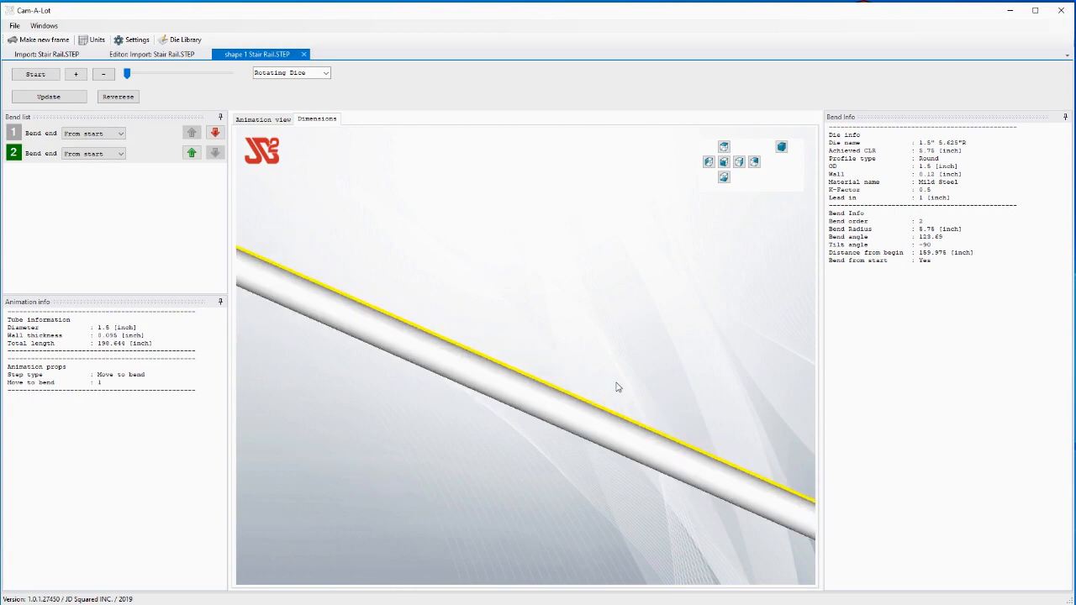
scroll(589, 416, up, 2)
scroll(591, 419, down, 8)
scroll(591, 419, down, 3)
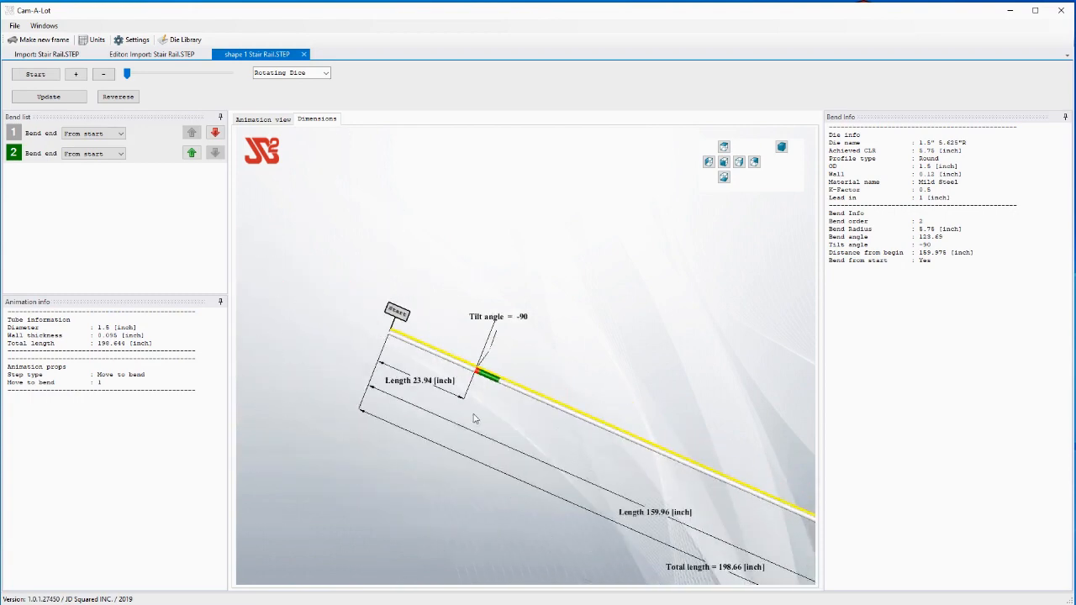
drag(689, 375, 565, 350)
scroll(530, 347, up, 3)
scroll(782, 500, up, 3)
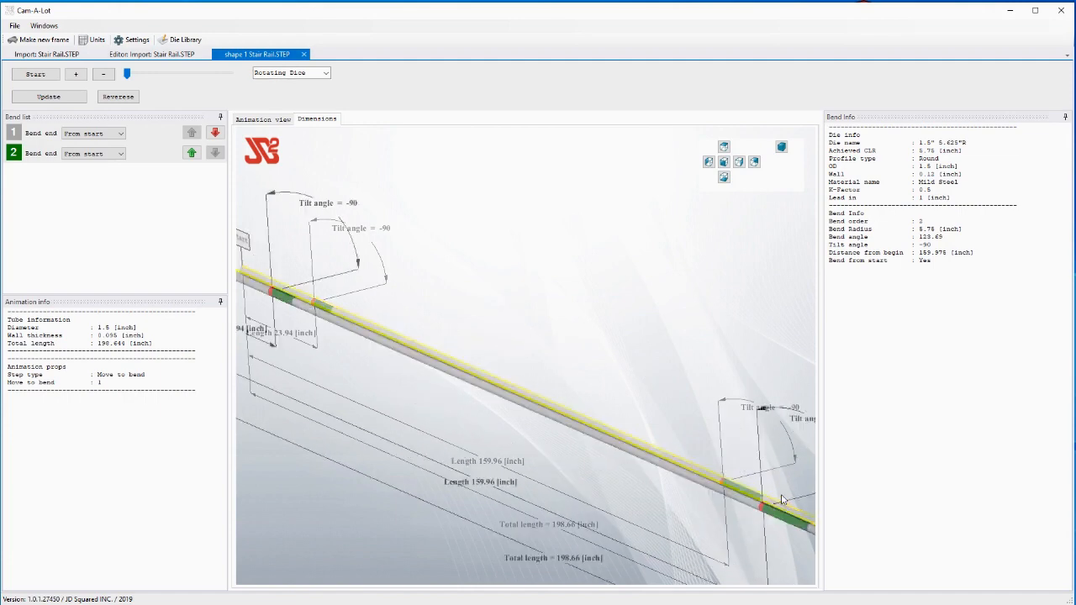
drag(782, 500, 736, 471)
scroll(736, 471, down, 6)
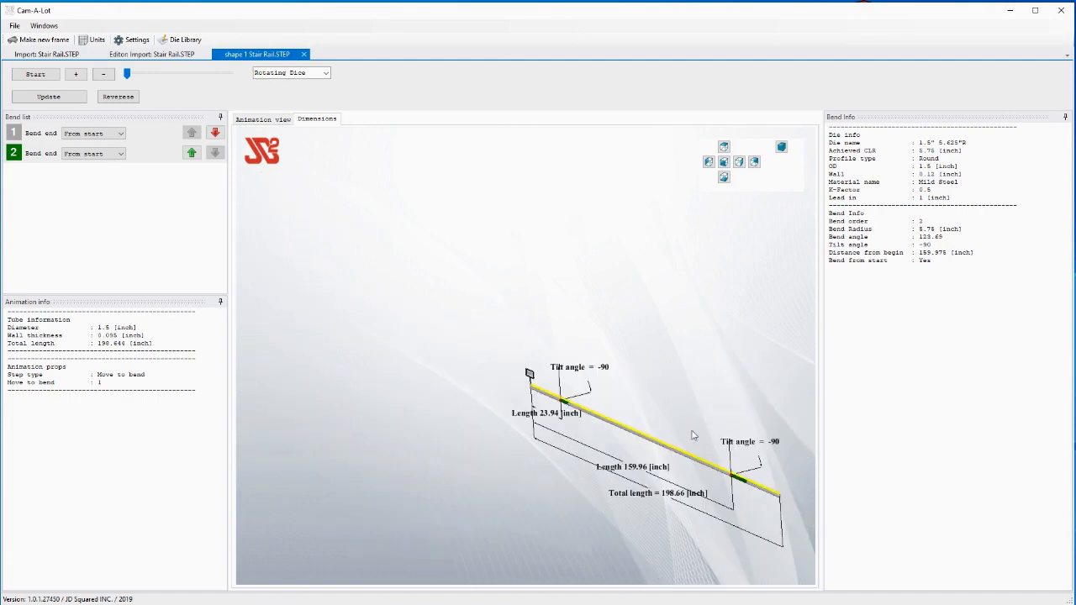
drag(694, 434, 629, 426)
scroll(521, 378, up, 5)
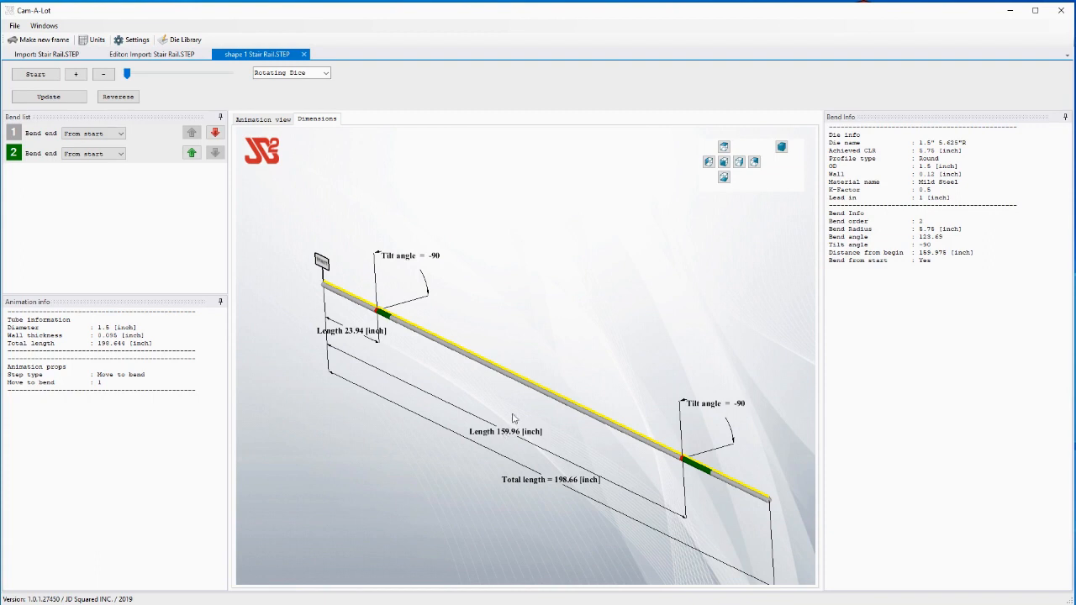
Step: Measure bend 2 from the tube's end, at 174.39 inches, and return to the animation view
click(122, 157)
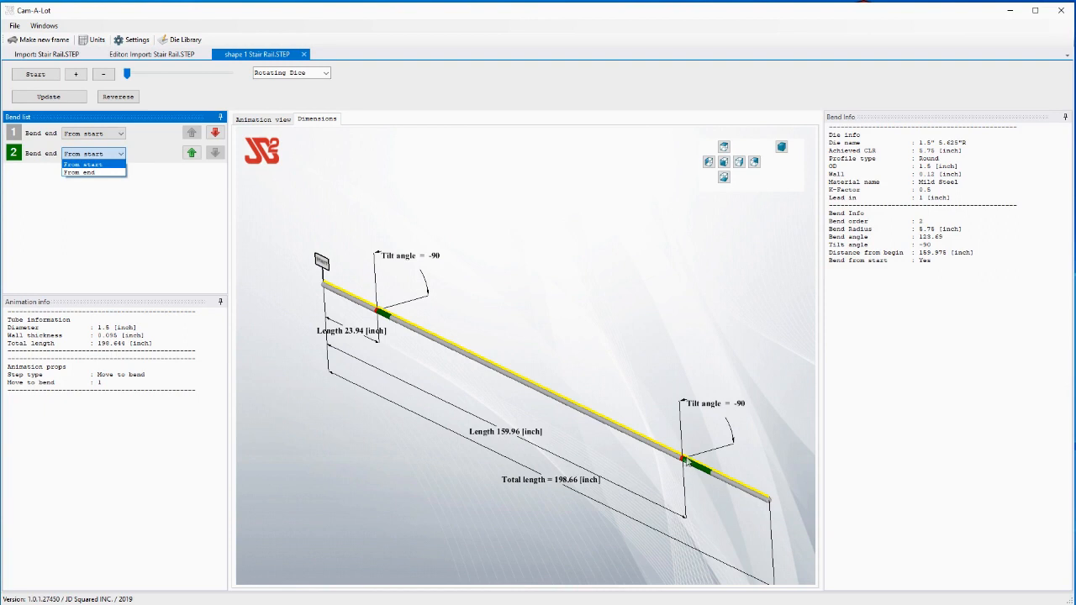
click(80, 173)
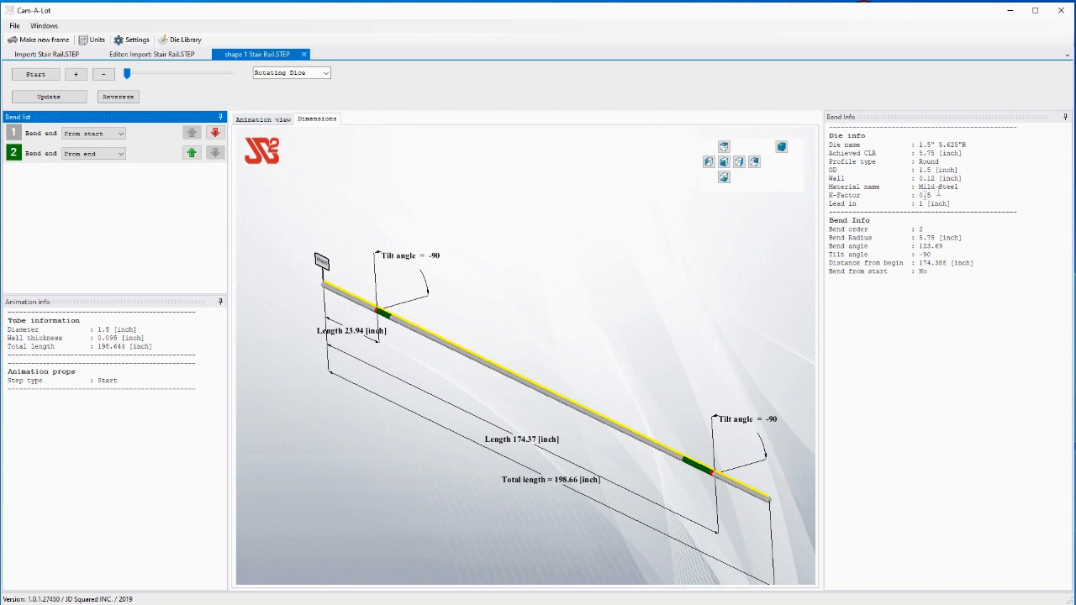
click(263, 118)
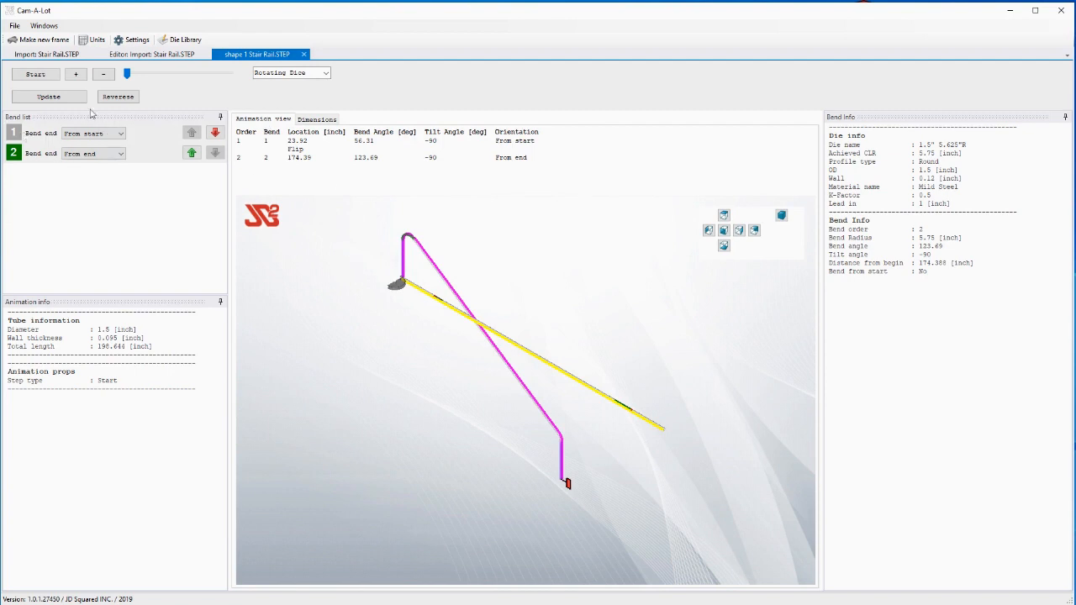
Step: Play the bending simulation through both bends to the finished rail shape
click(36, 74)
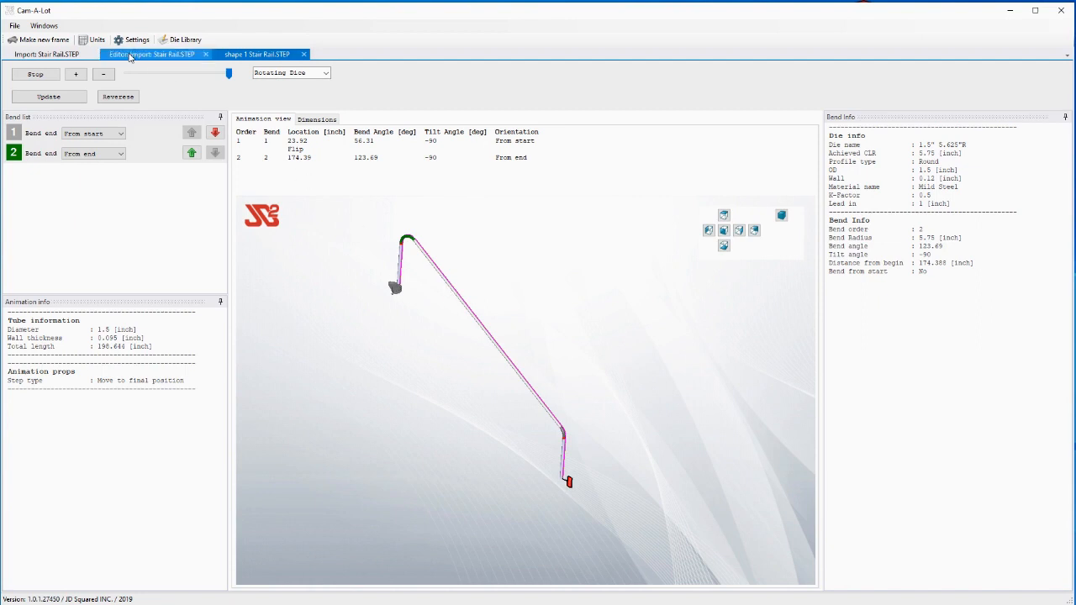
Step: Return to the imported Stair Rail.STEP model, select the tube and list its actions
click(59, 56)
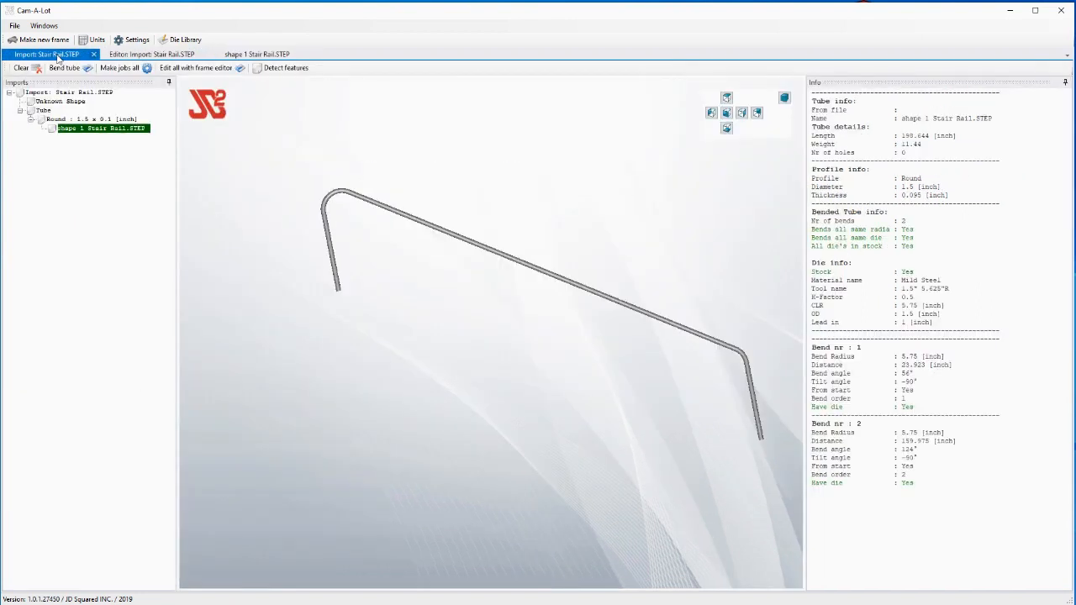
mouse_move(540, 401)
middle_down()
mouse_move(650, 493)
mouse_move(541, 527)
middle_up()
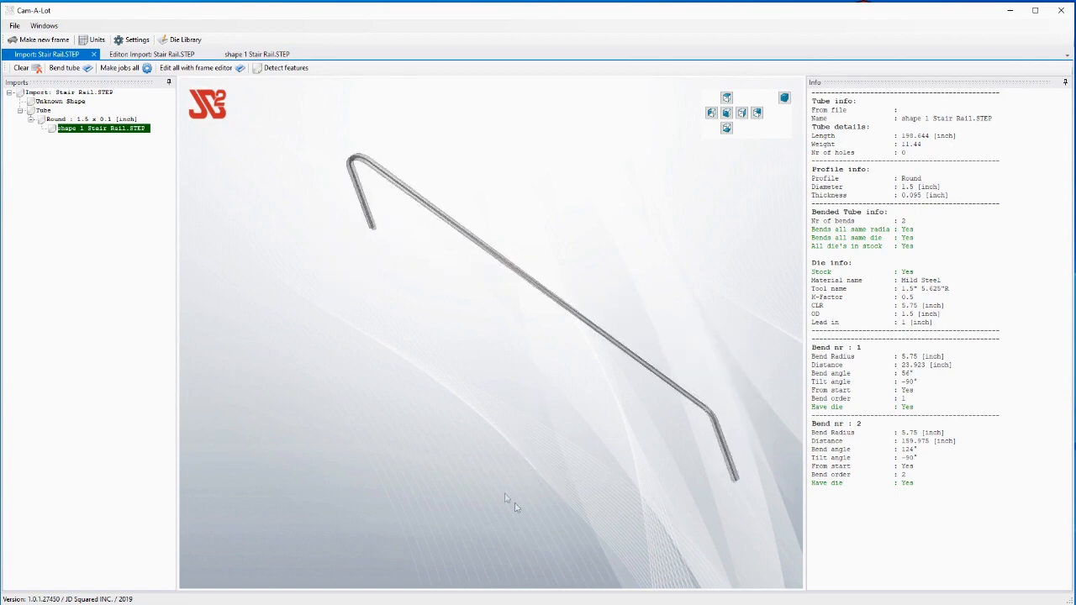
click(418, 308)
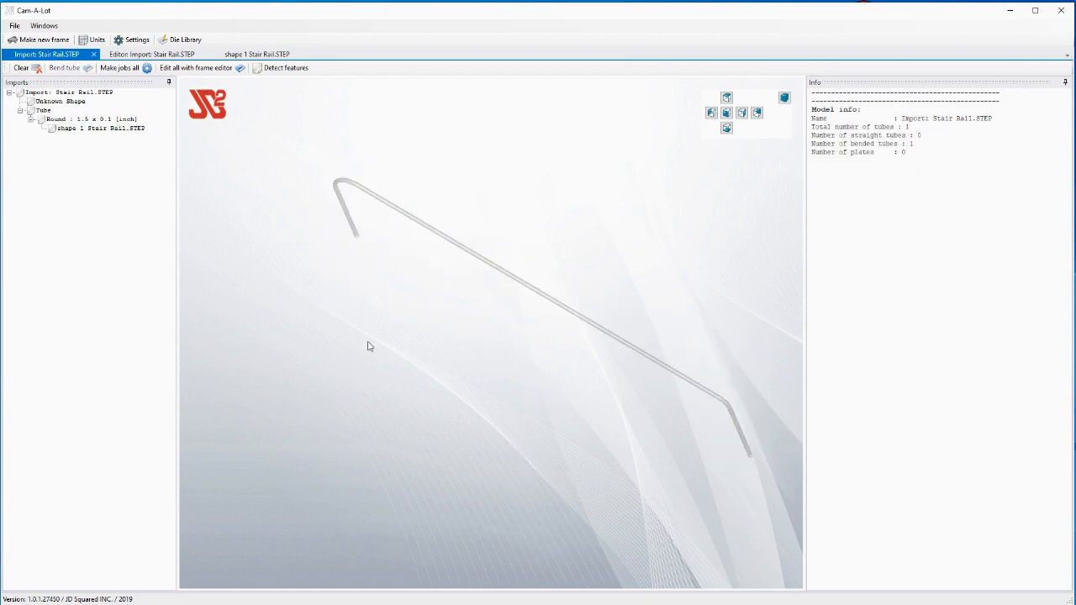
mouse_move(370, 345)
middle_down()
mouse_move(471, 227)
mouse_move(557, 405)
middle_up()
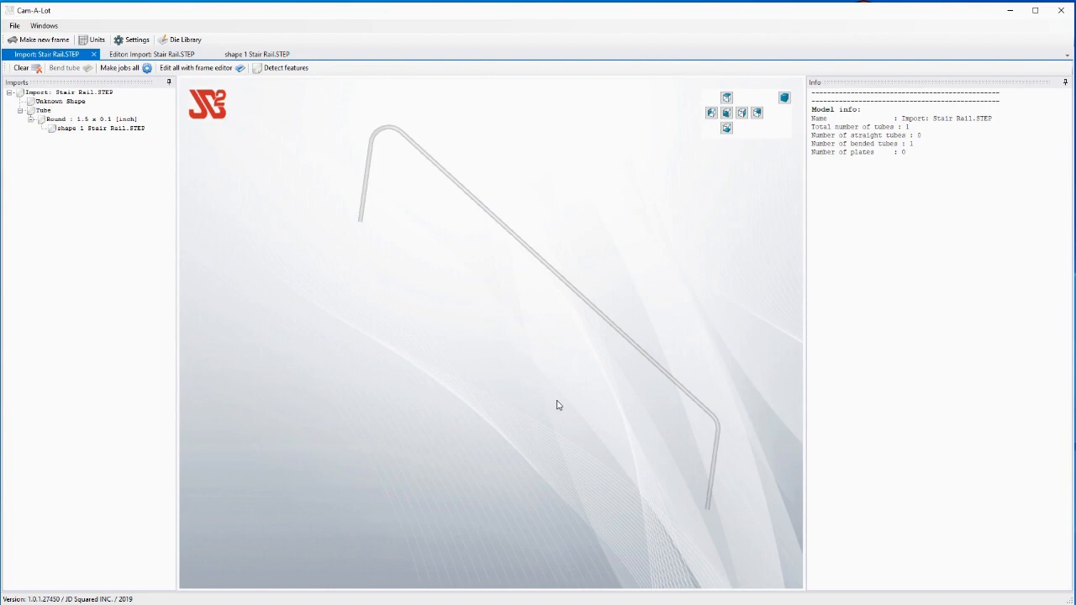
click(622, 333)
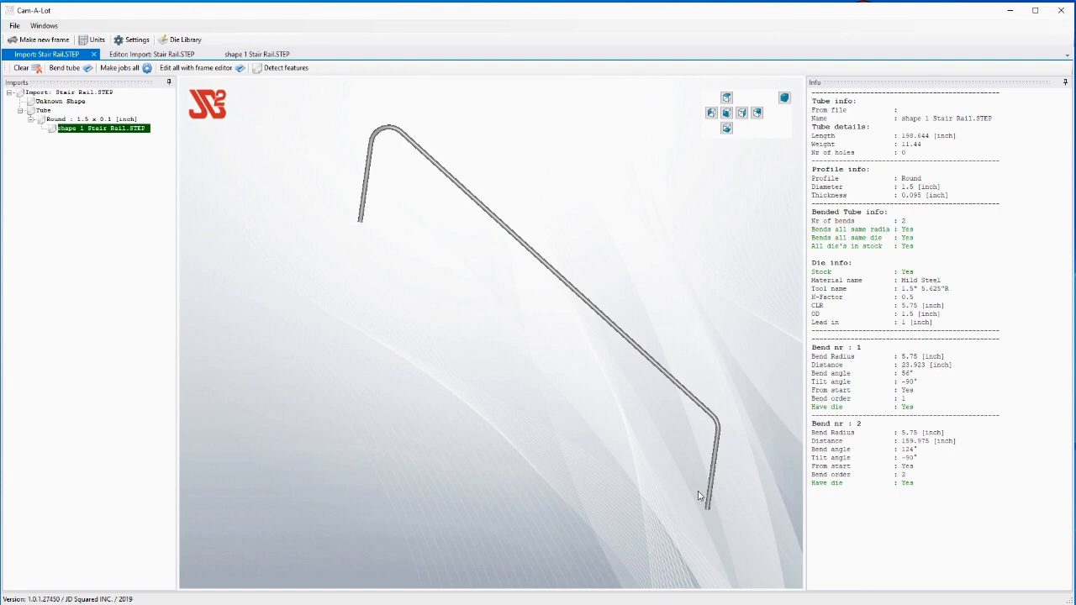
right_click(431, 162)
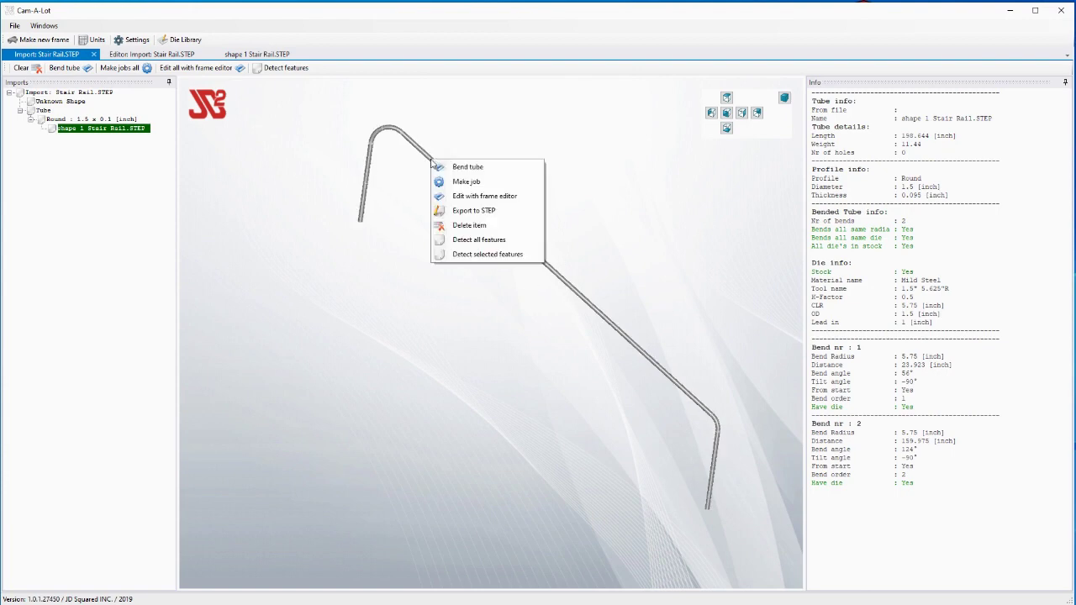
Step: Edit the tube in the frame editor and select its upper-left bend for the bend-radius tool
click(456, 198)
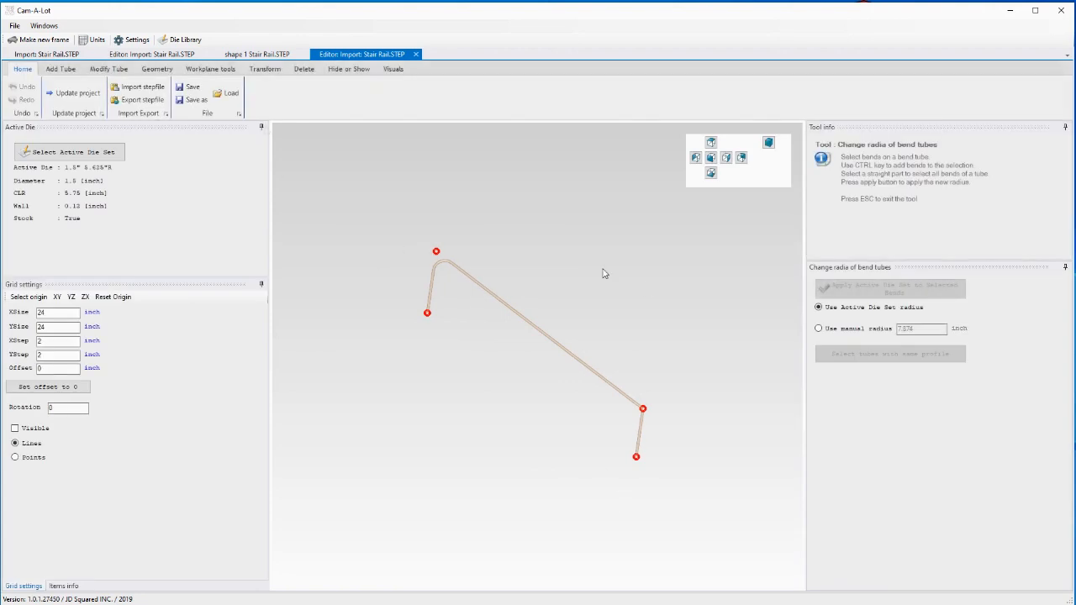
click(529, 329)
scroll(504, 311, up, 1)
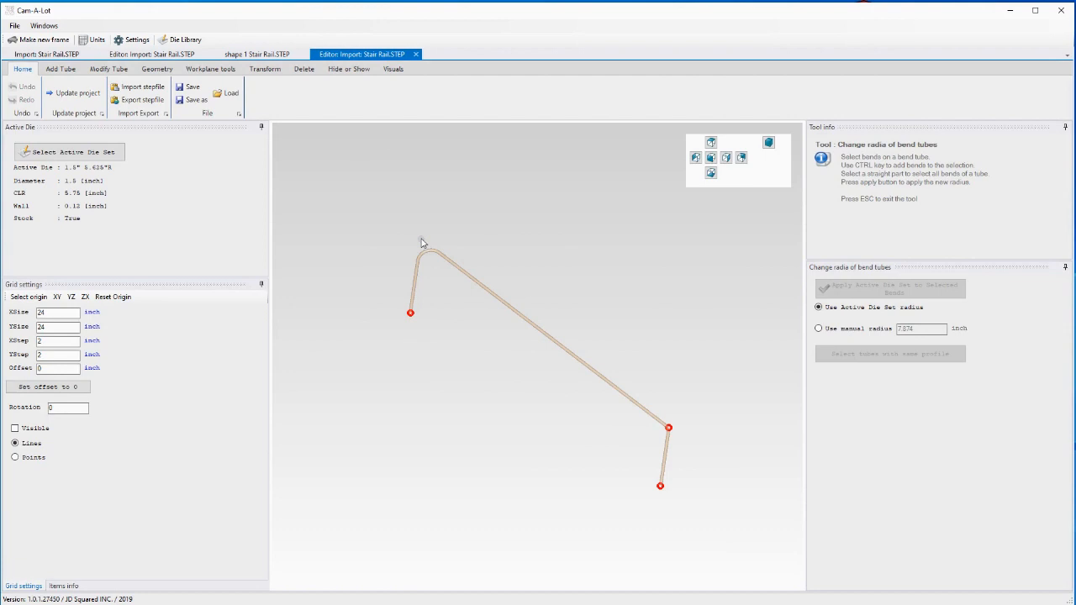
click(422, 243)
mouse_move(421, 278)
middle_down()
mouse_move(400, 369)
mouse_move(361, 233)
middle_up()
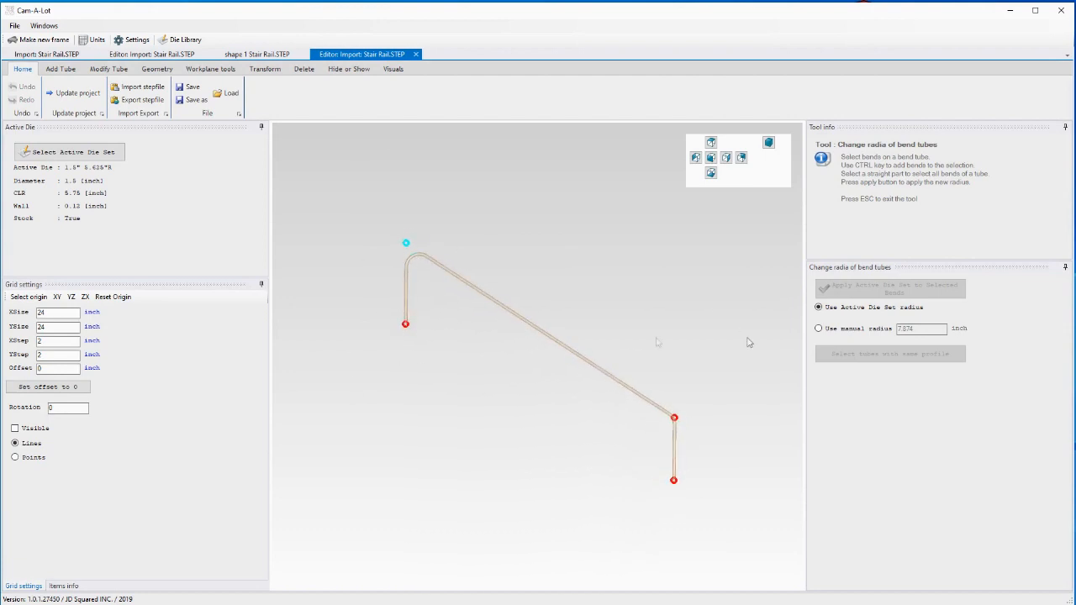